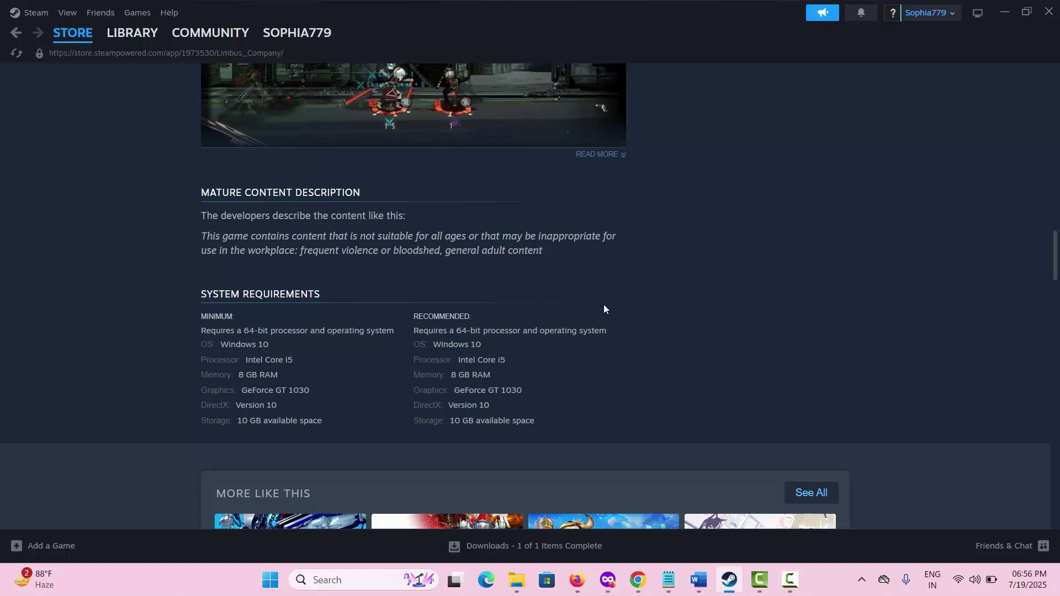
Step: Consult the troubleshooting methods in the Word document, return to Steam and view the client's Exit command without using it
scroll(604, 309, "up", 15)
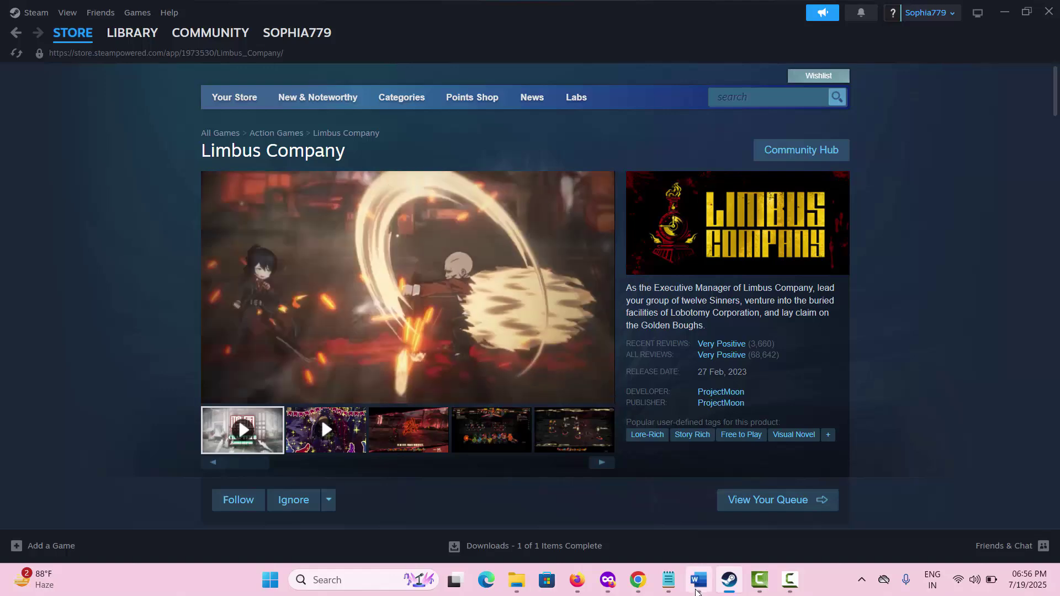
left_click(698, 583)
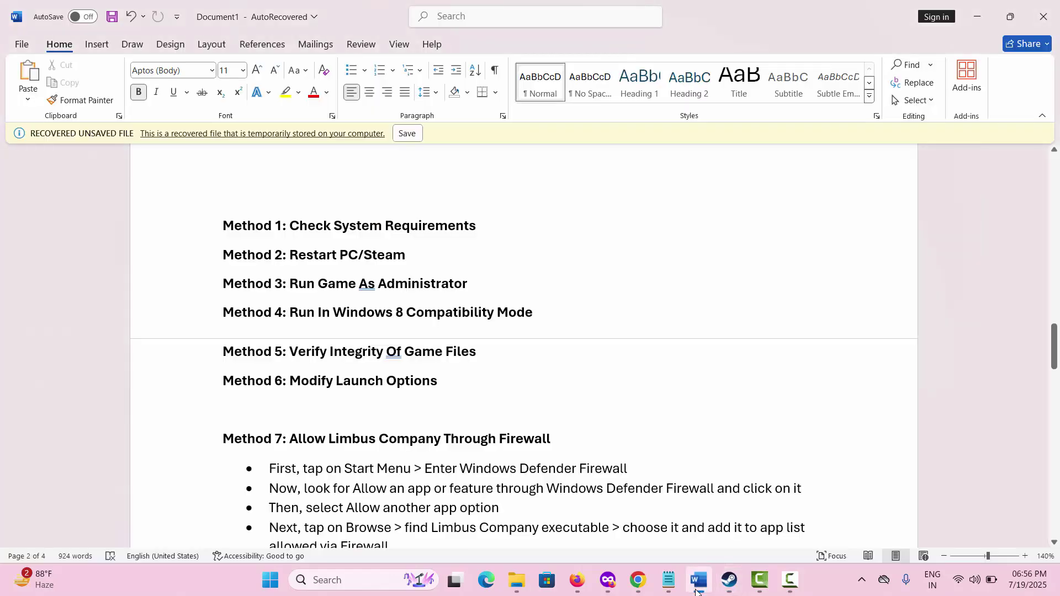
left_click(729, 581)
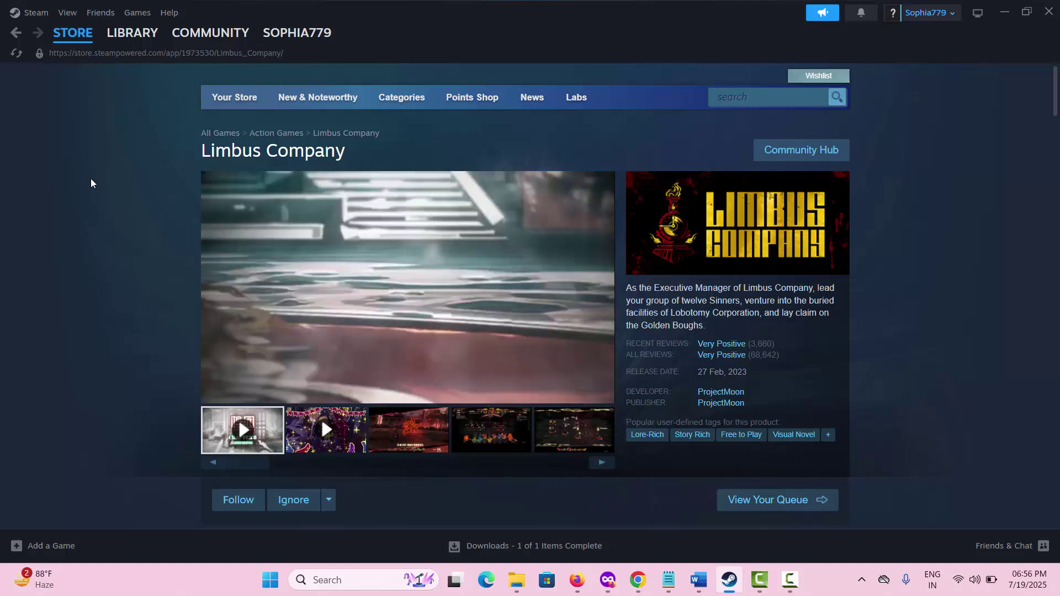
left_click(35, 12)
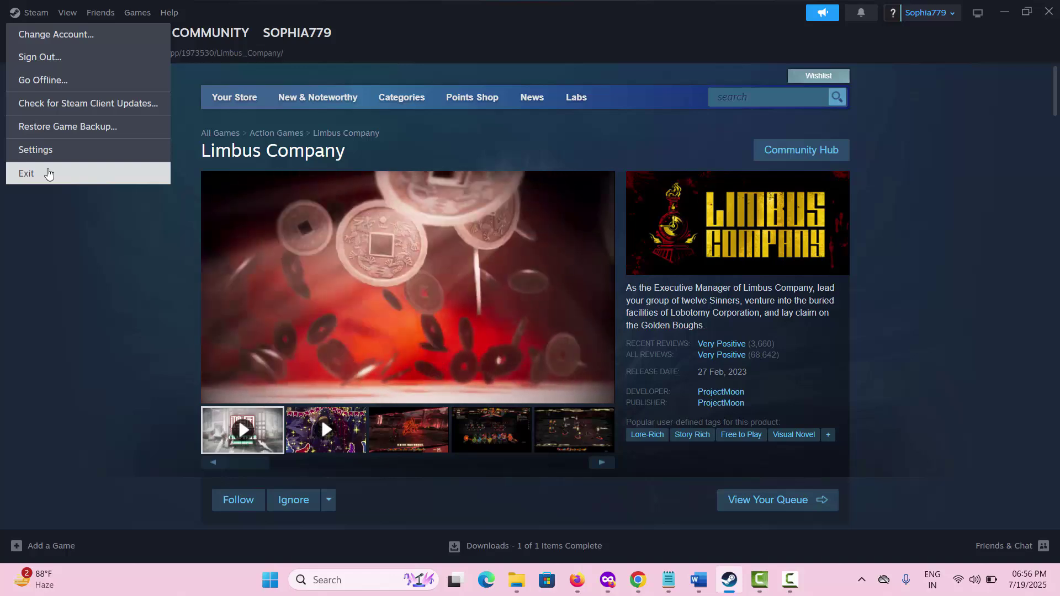
left_click(132, 251)
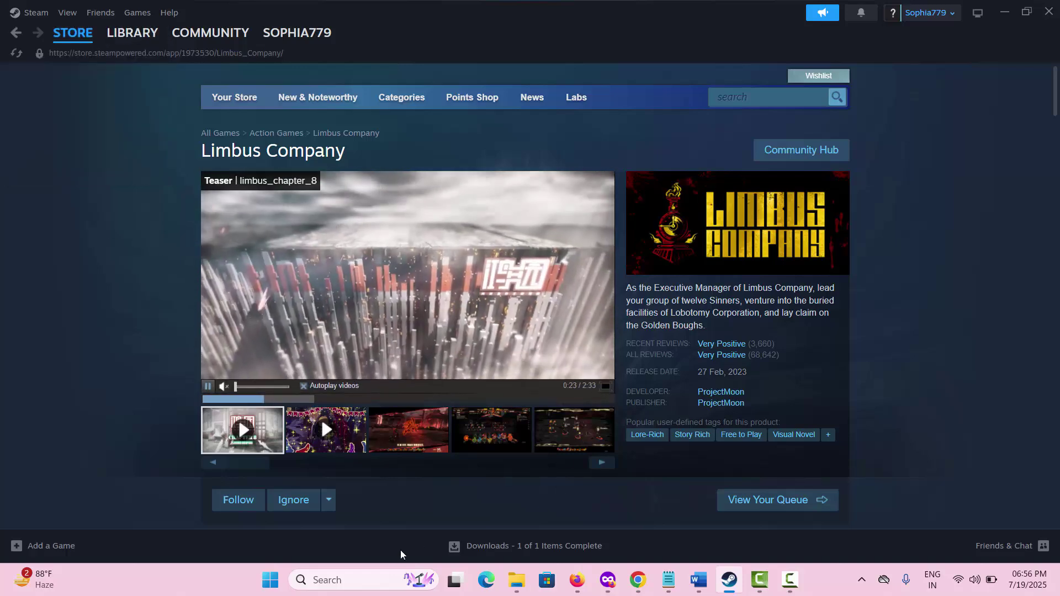
Step: View the Windows power options that include Restart, and dismiss them without restarting
left_click(273, 584)
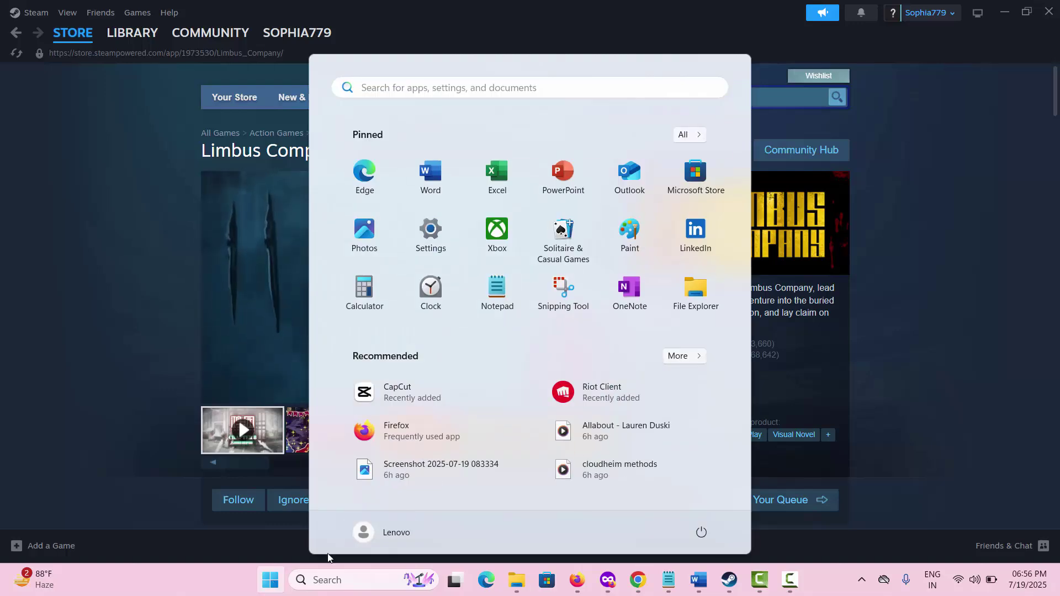
left_click(705, 532)
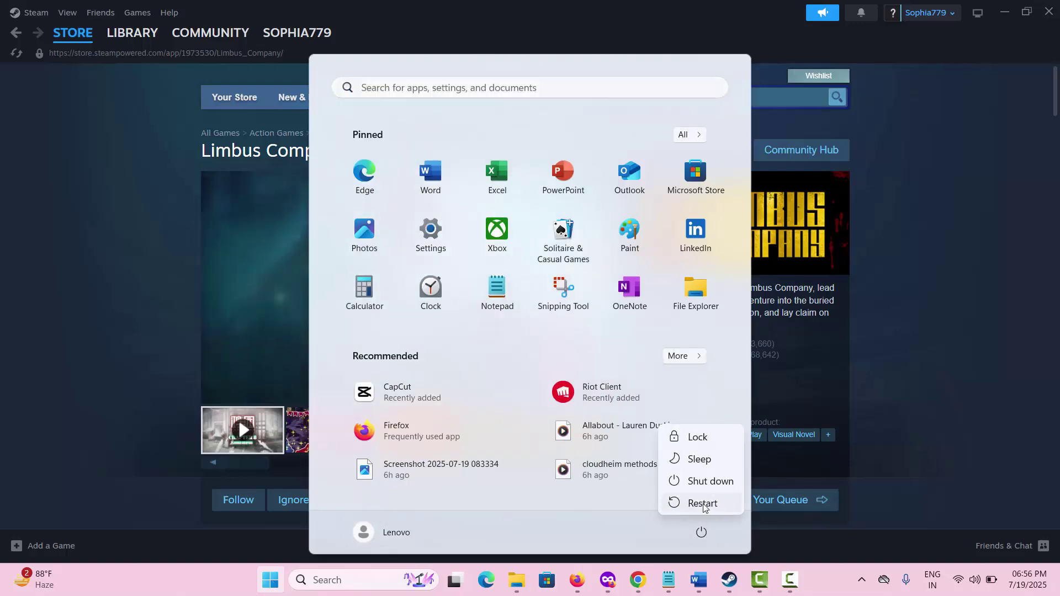
left_click(925, 400)
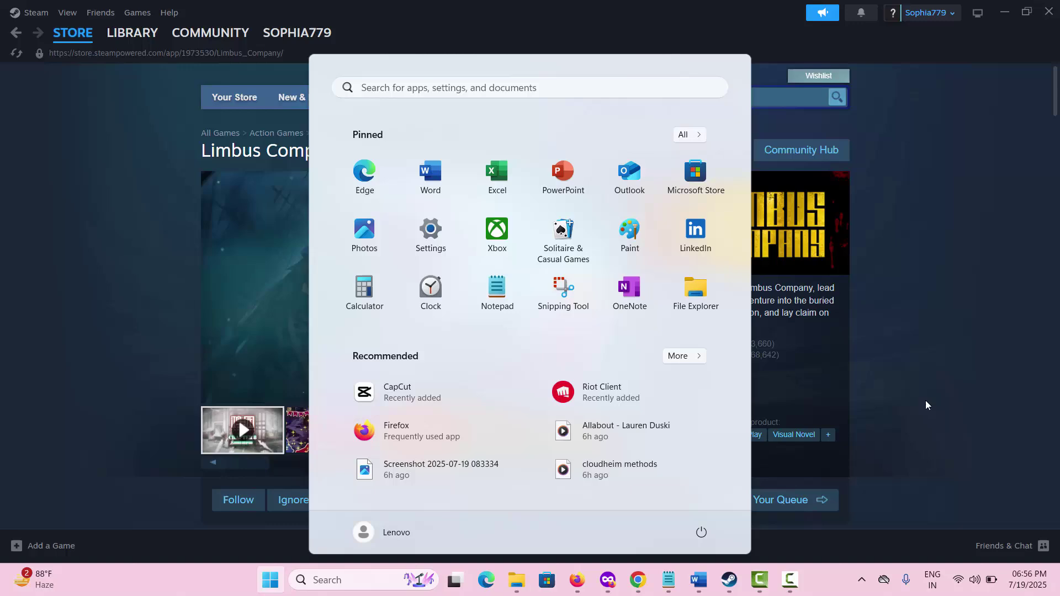
left_click(880, 346)
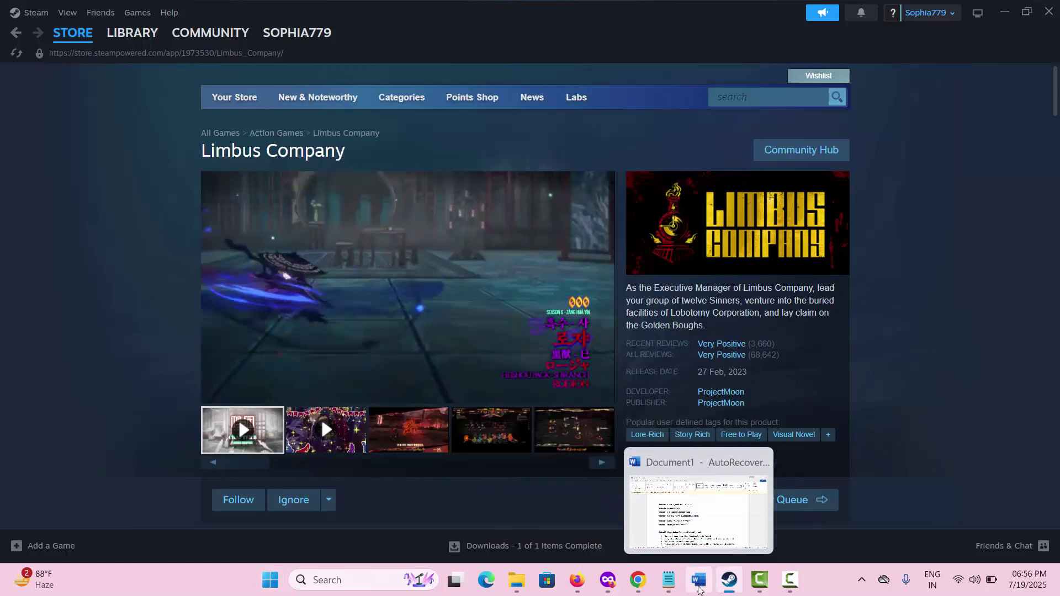
Step: Check the method list in Word, return to Steam and browse to Limbus Company's installation folder from its installed files properties
left_click(698, 585)
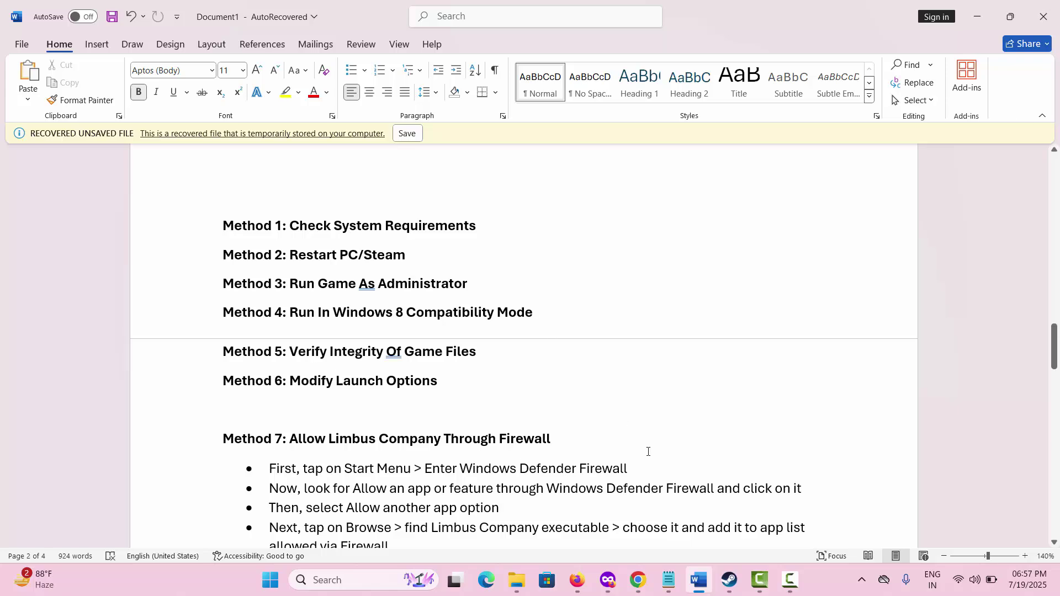
left_click(734, 592)
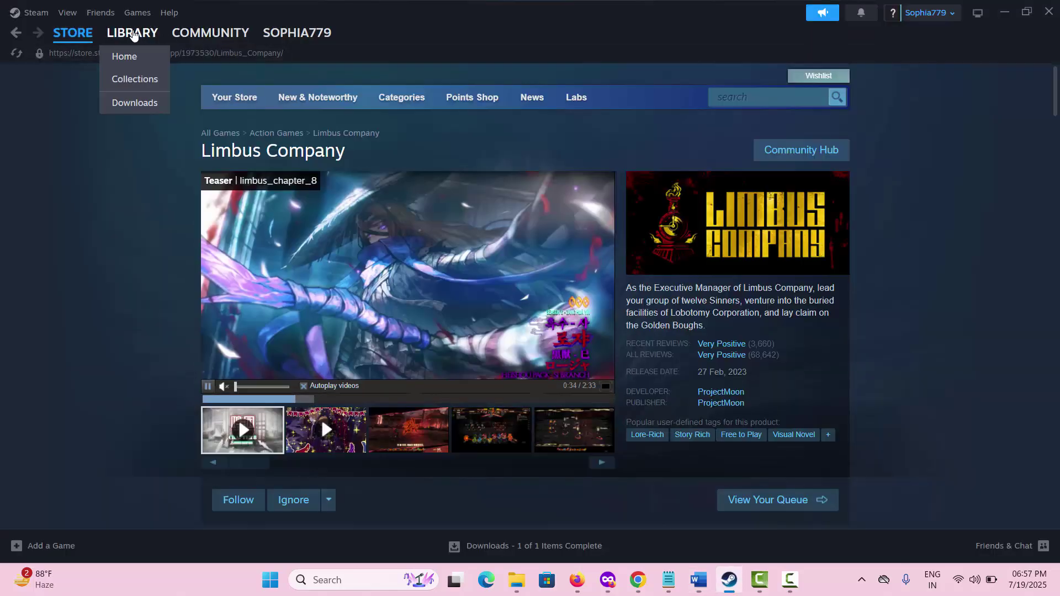
left_click(133, 33)
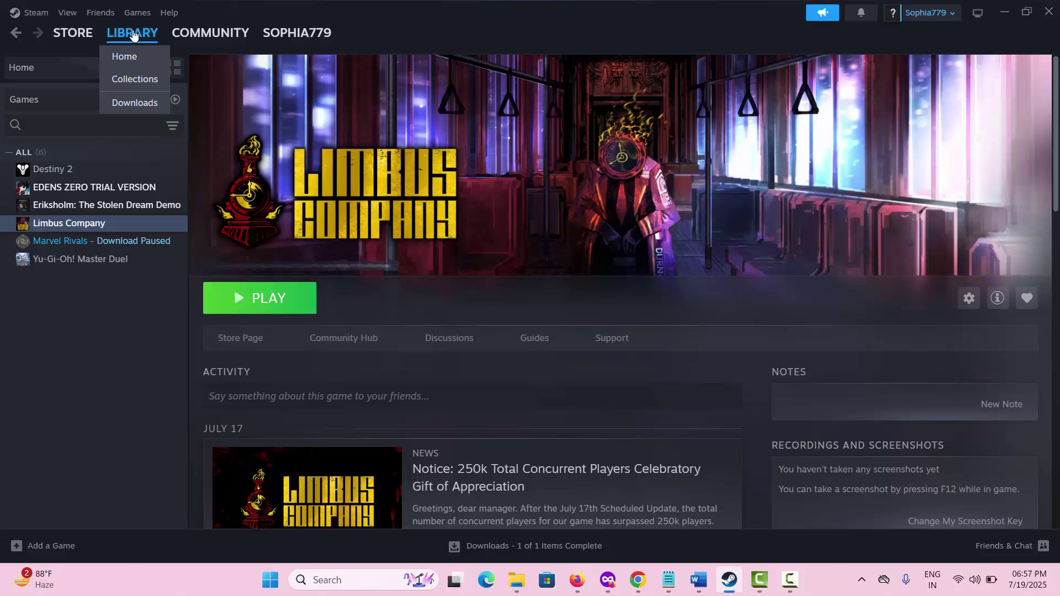
right_click(96, 223)
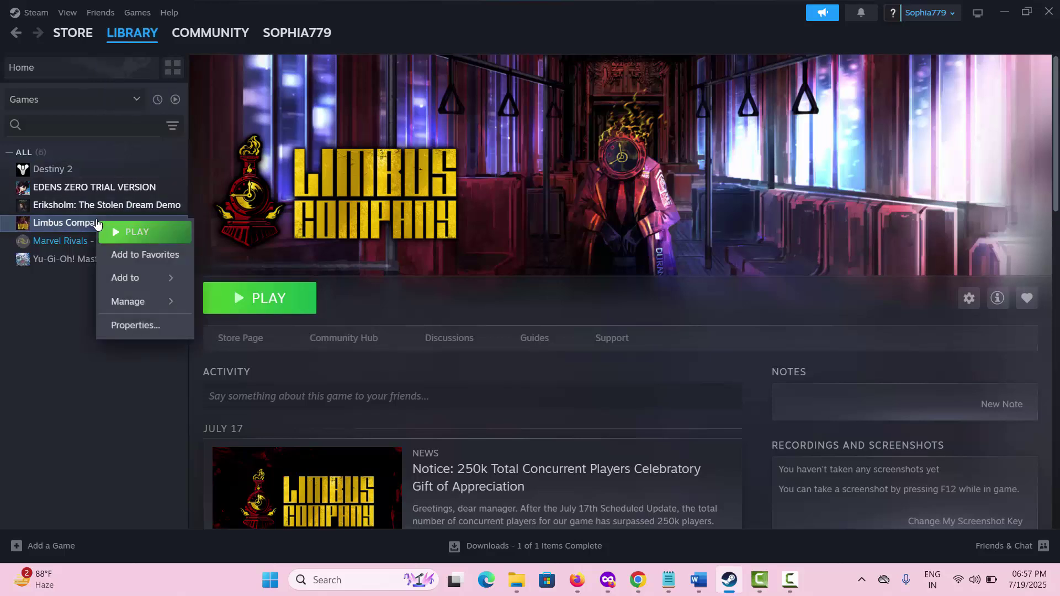
left_click(137, 332)
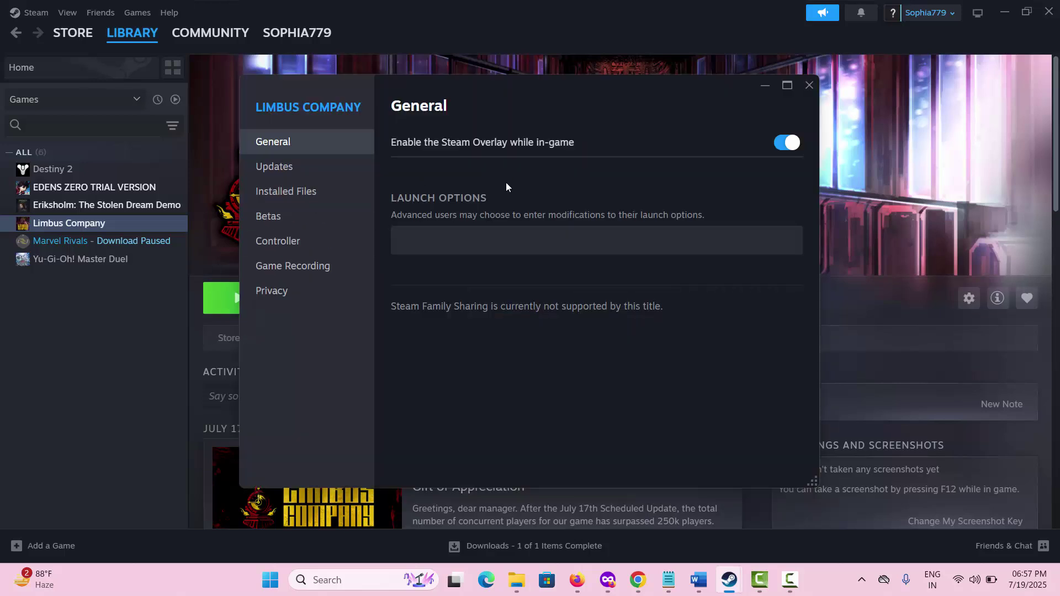
left_click(339, 196)
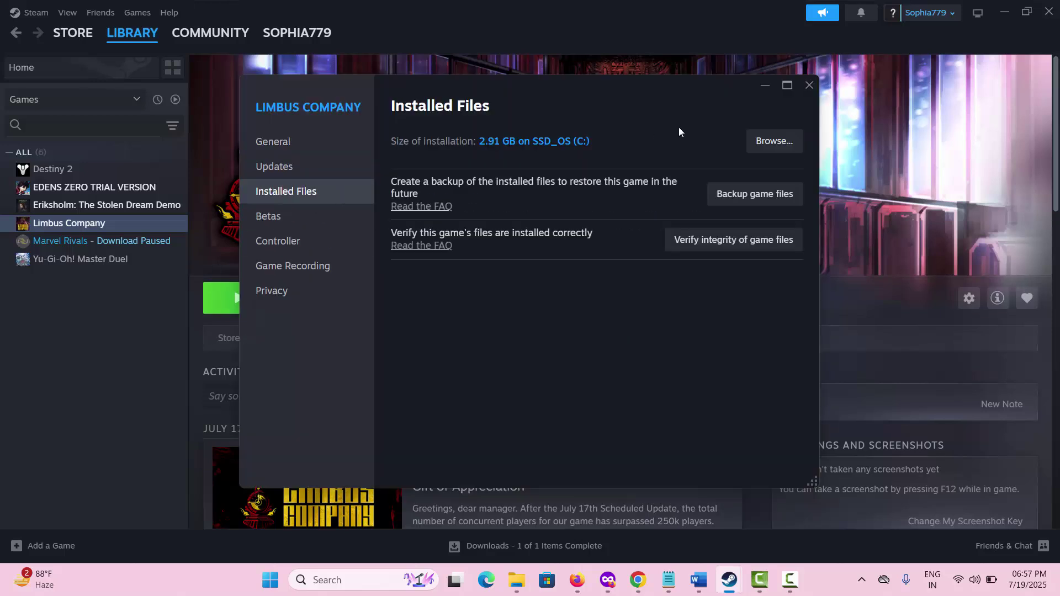
left_click(762, 145)
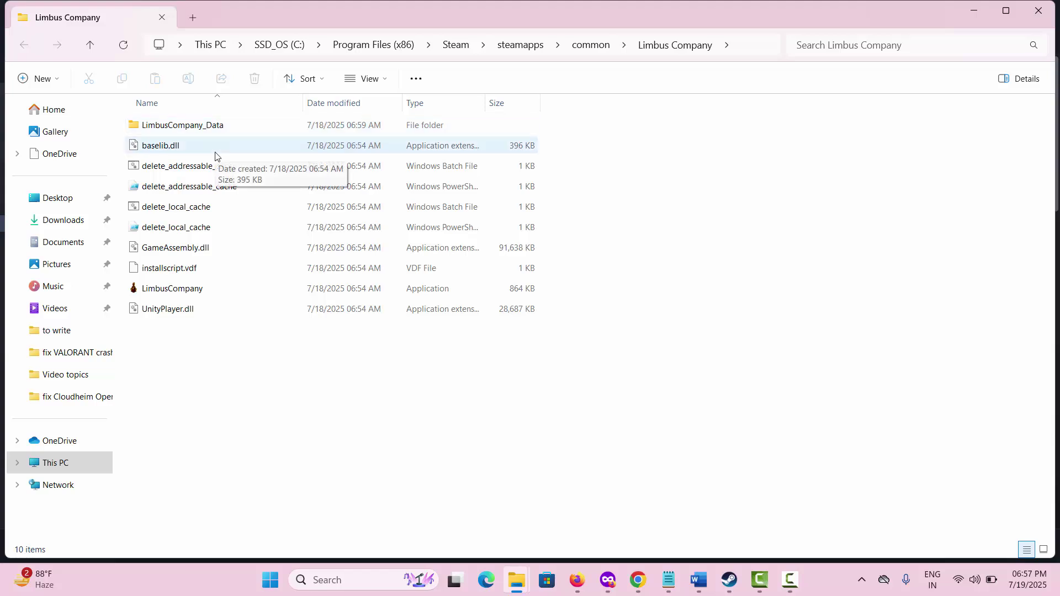
Step: Try to set the LimbusCompany application to run as administrator in Windows 8 compatibility mode with fullscreen optimizations disabled
right_click(198, 291)
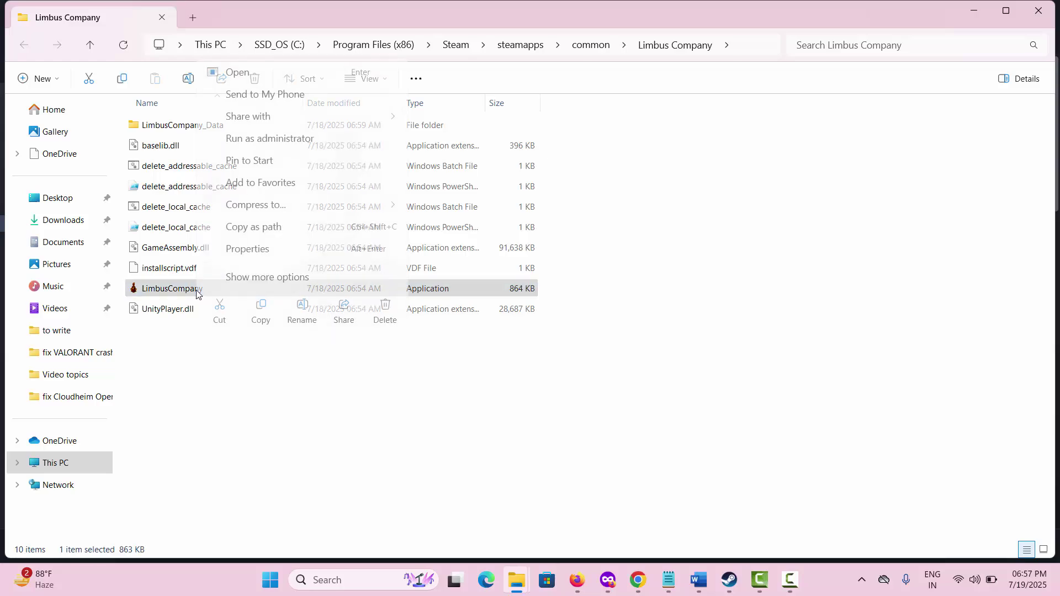
left_click(246, 249)
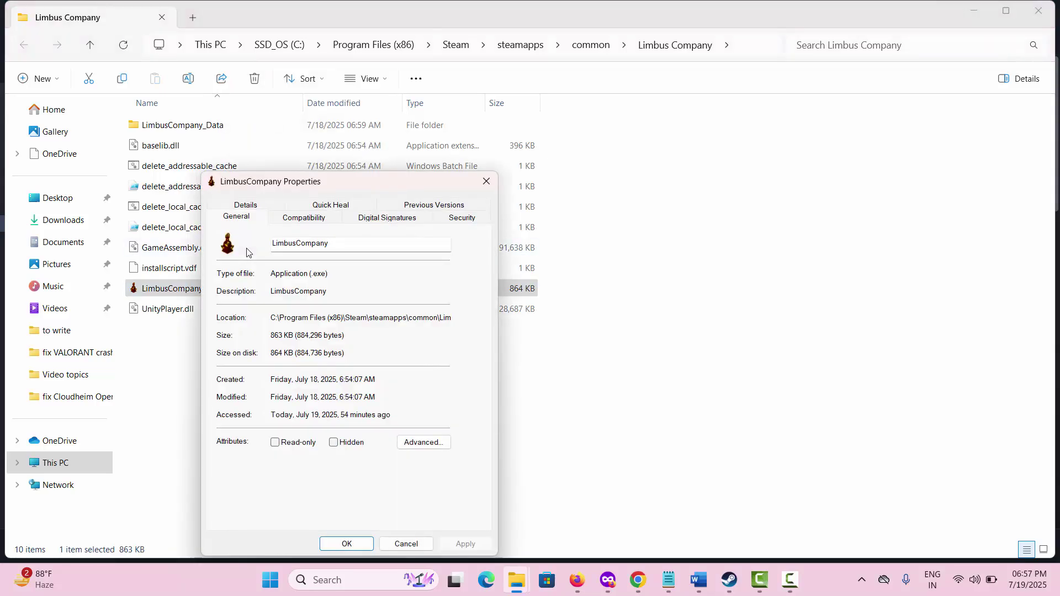
left_click(315, 224)
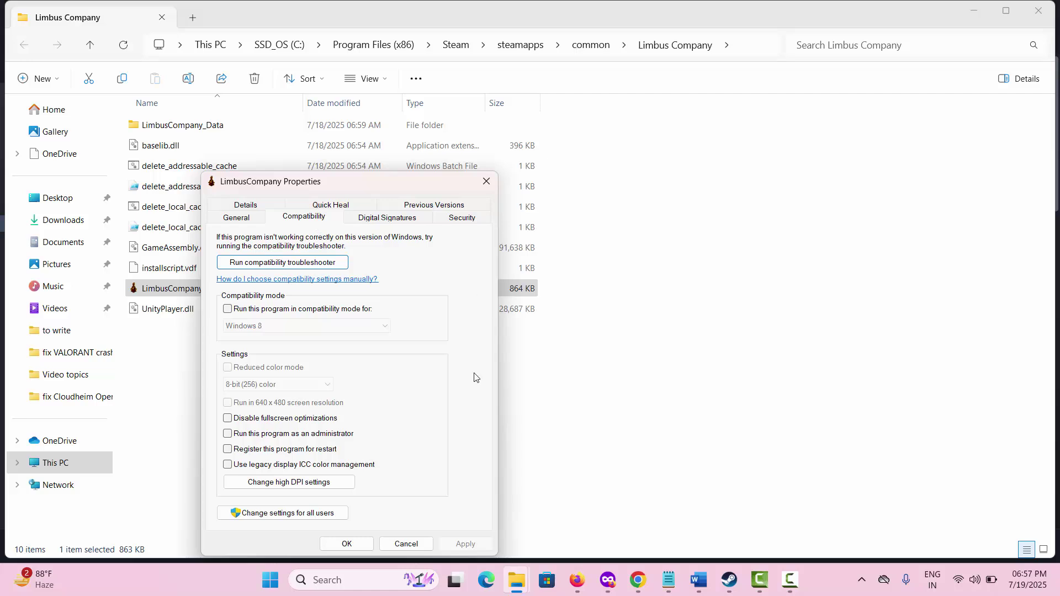
left_click(227, 434)
left_click(228, 310)
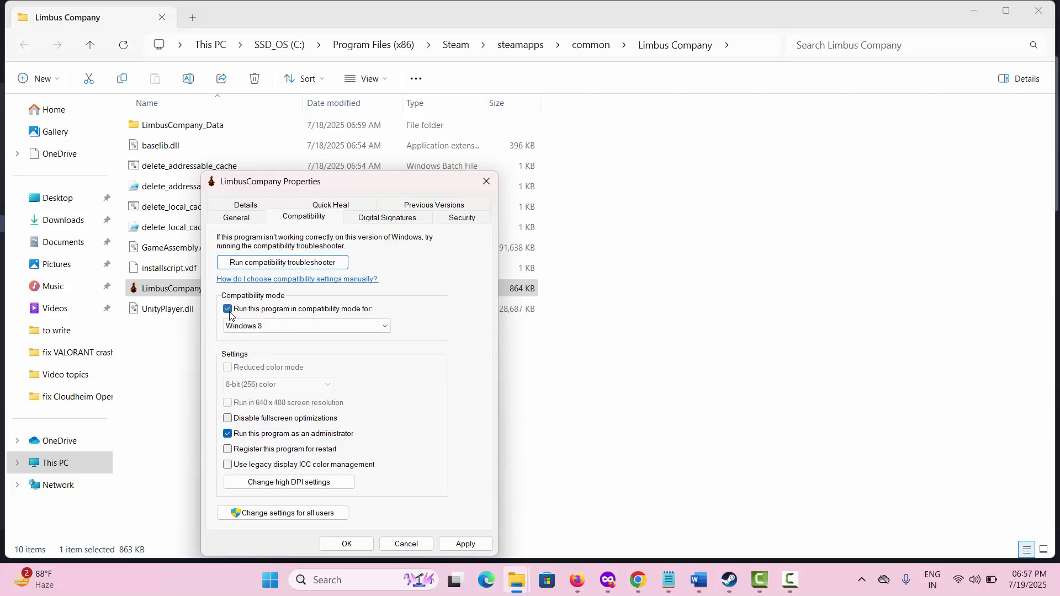
left_click(356, 330)
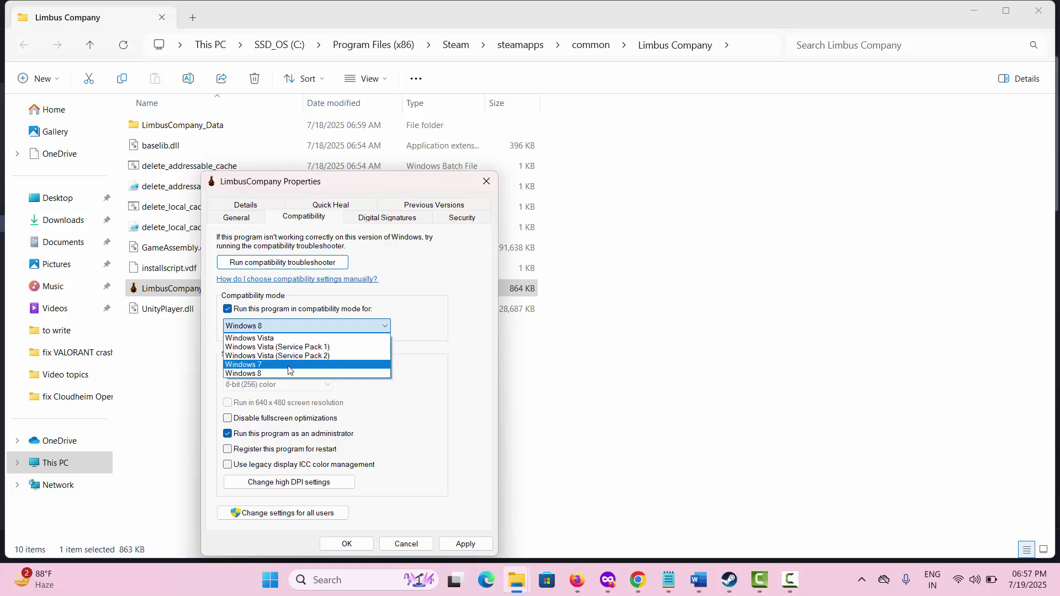
left_click(482, 350)
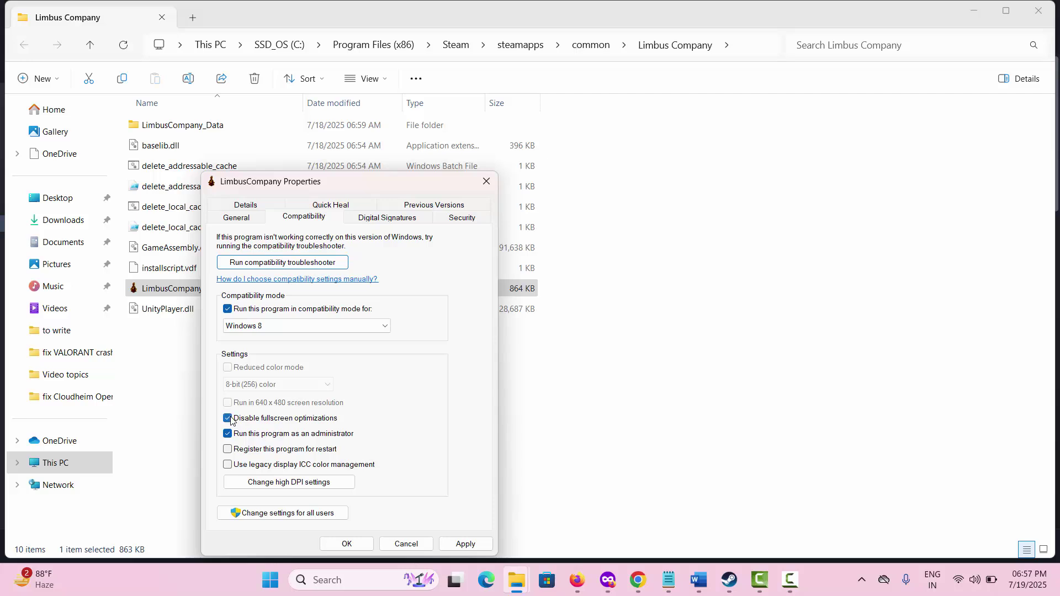
left_click(486, 182)
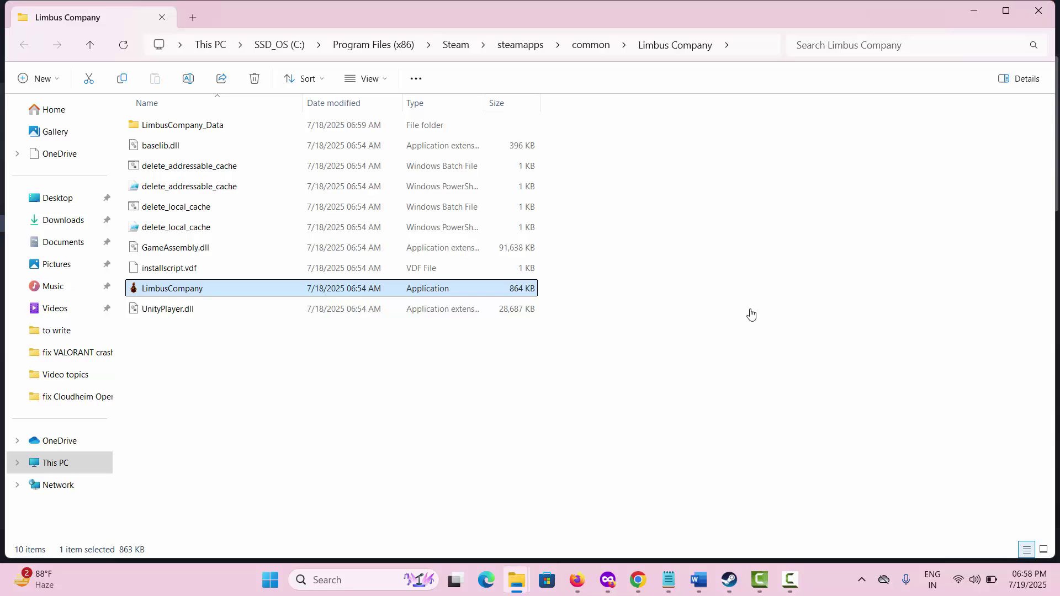
Step: Check the method list in Word and view the file integrity verification option in Limbus Company's installed files properties in Steam
key("alt+Tab")
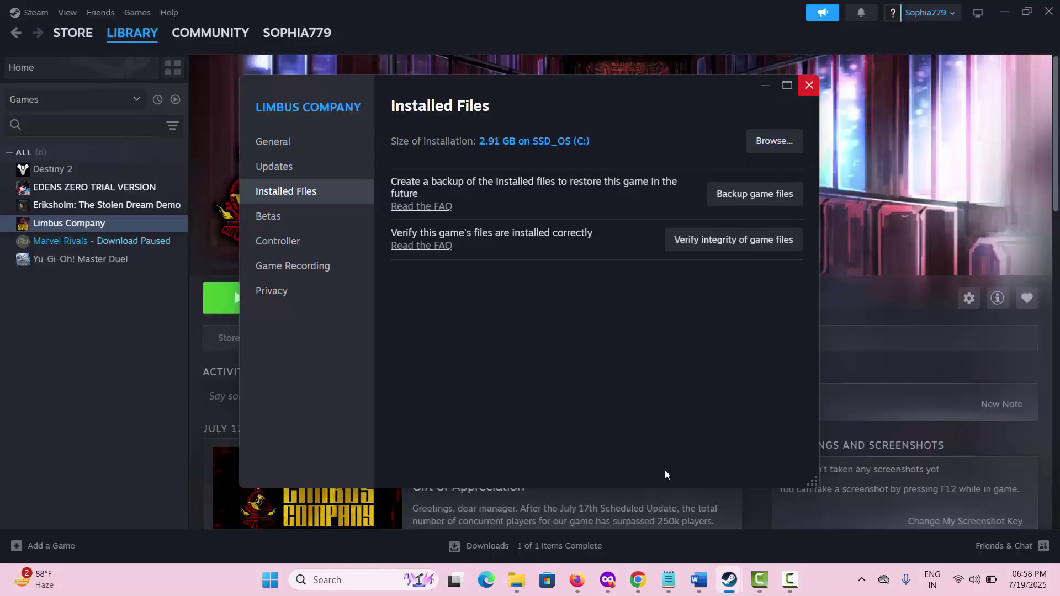
key("Escape")
left_click(697, 579)
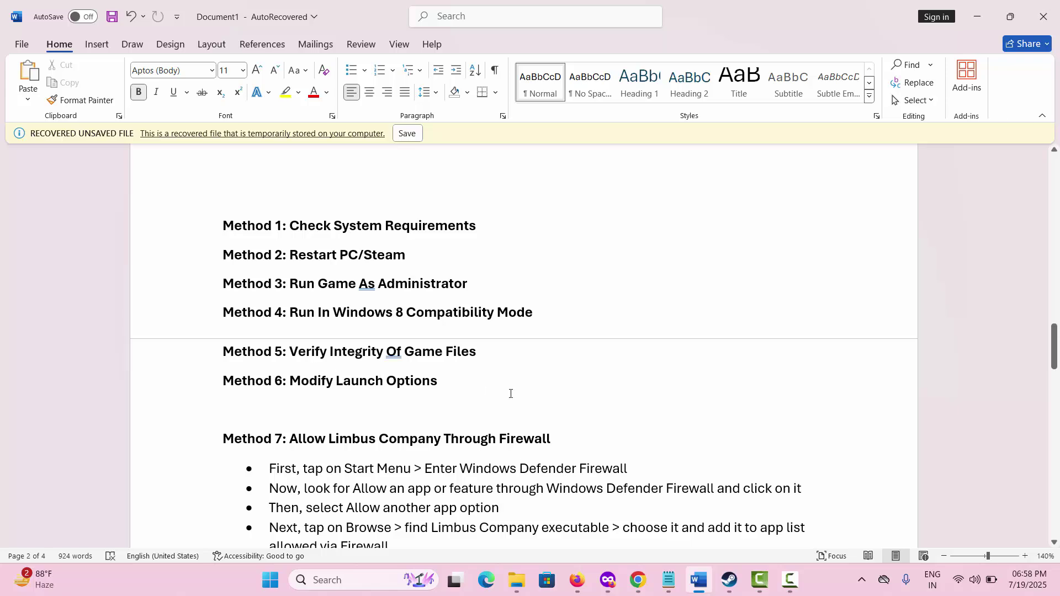
left_click(730, 588)
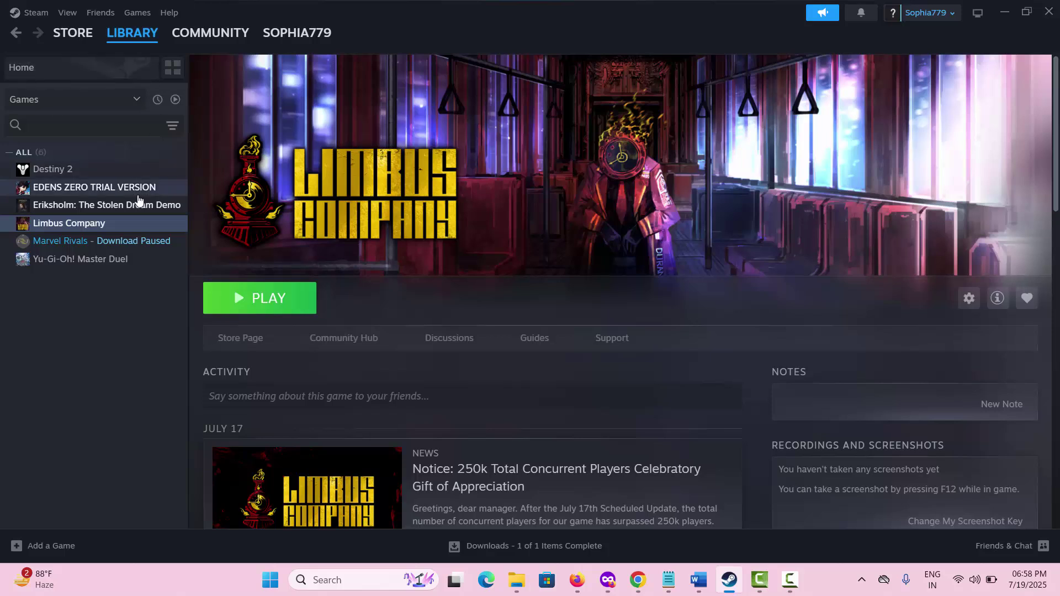
right_click(101, 227)
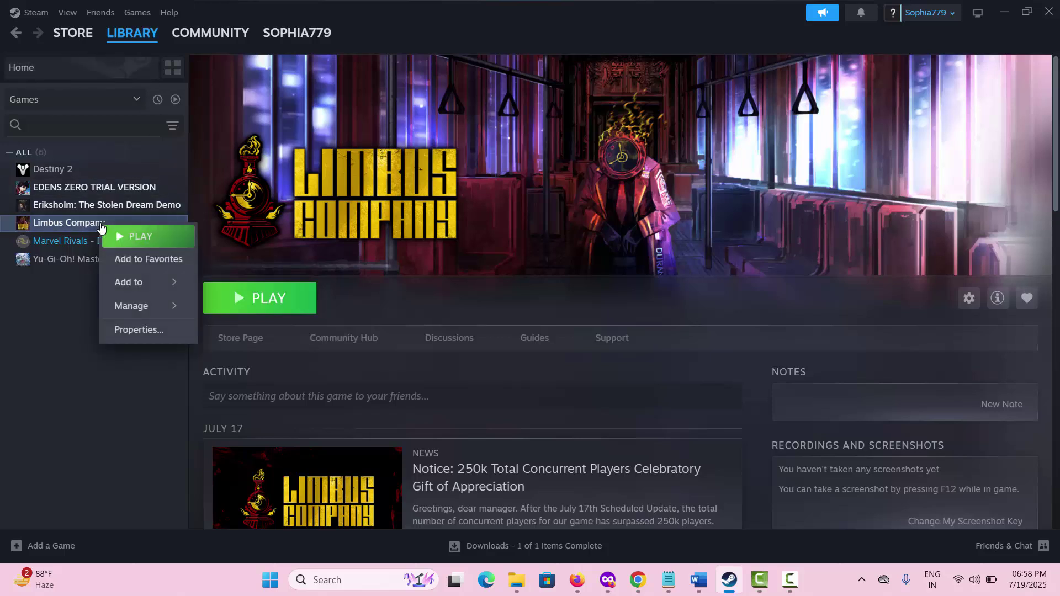
left_click(138, 331)
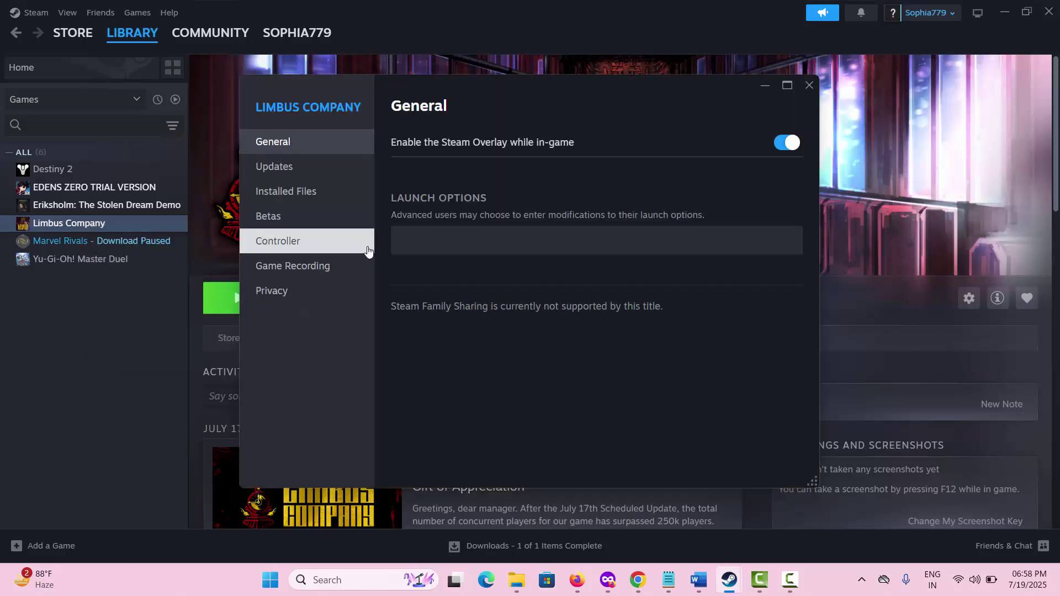
left_click(319, 198)
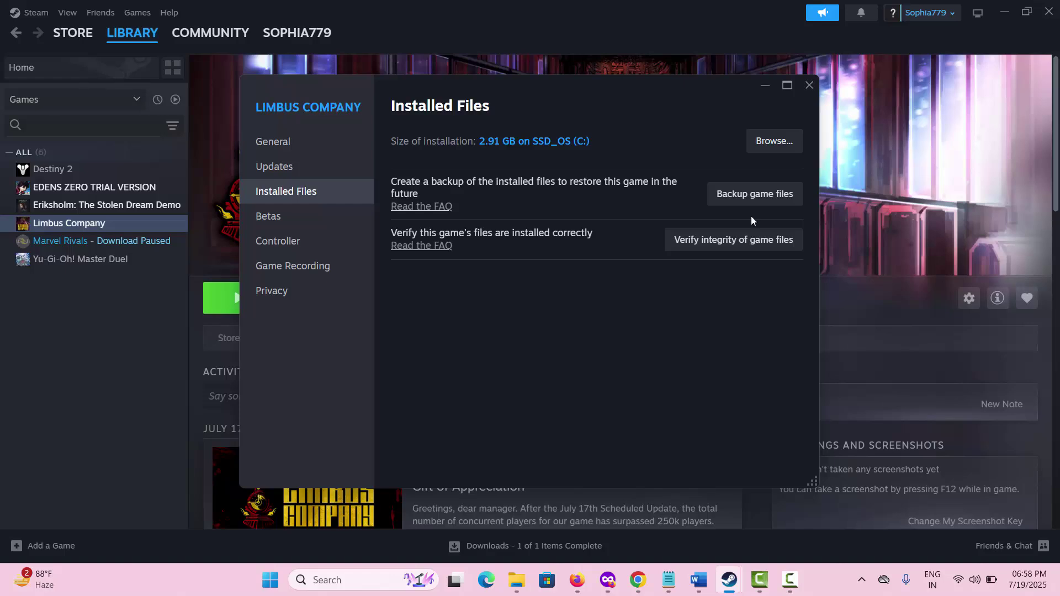
left_click(807, 85)
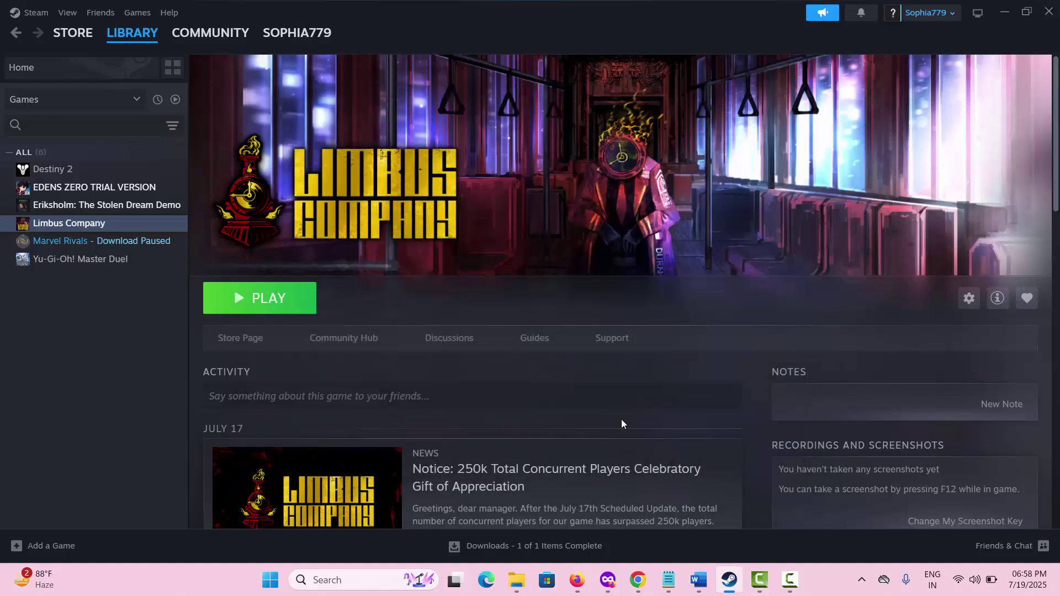
Step: Check the launch options method in Word and view the empty launch options field in Limbus Company's general properties in Steam
left_click(697, 582)
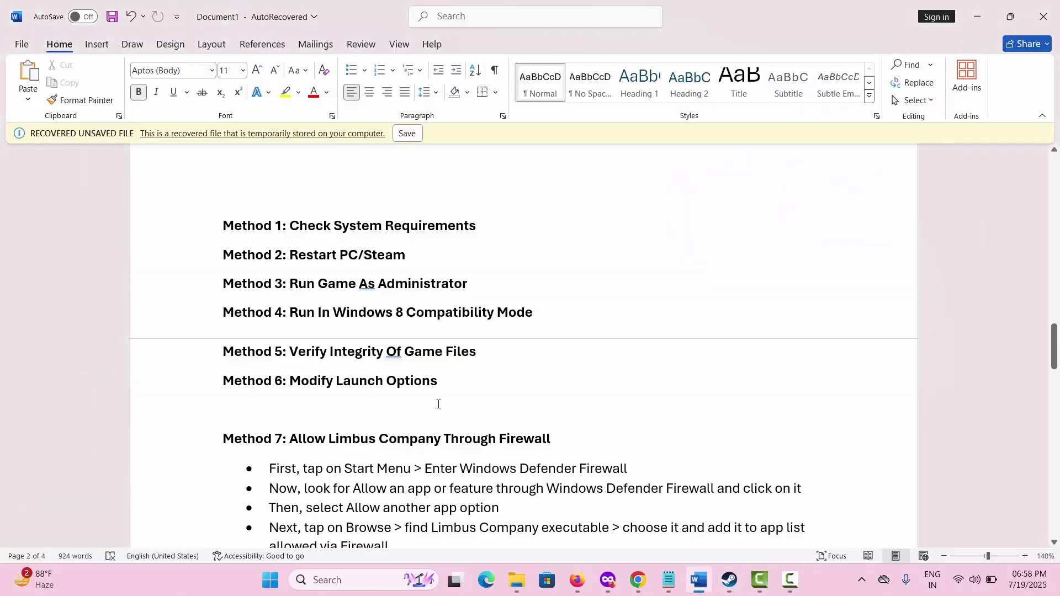
scroll(438, 404, "down", 3)
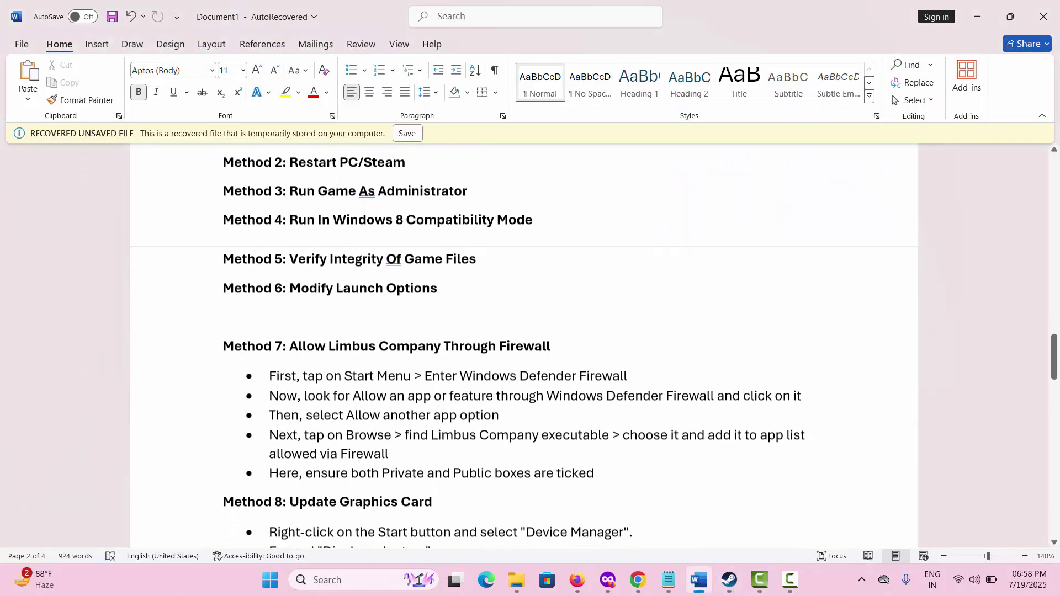
left_click(729, 580)
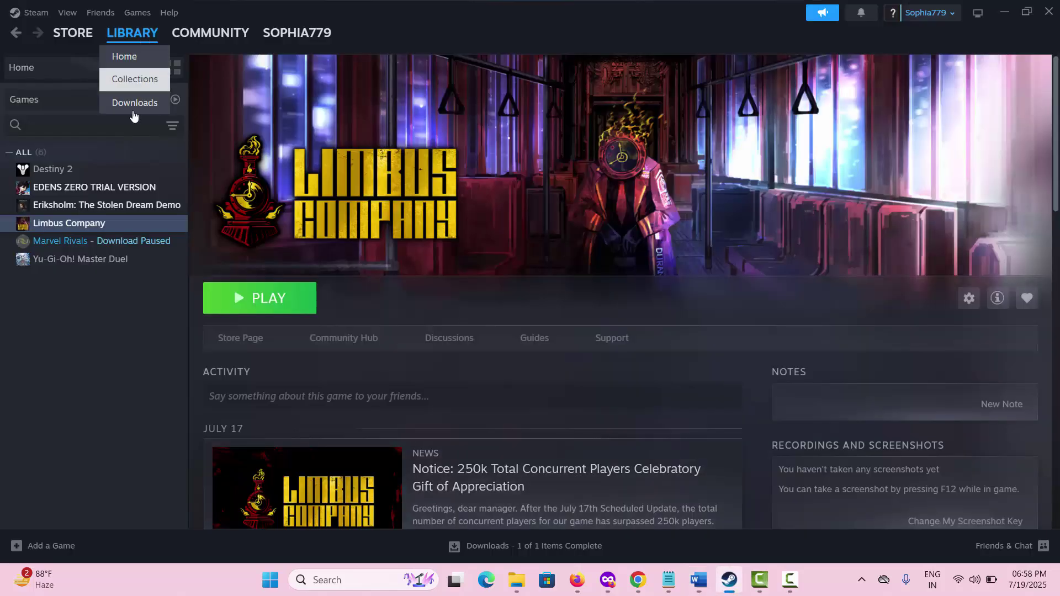
right_click(97, 233)
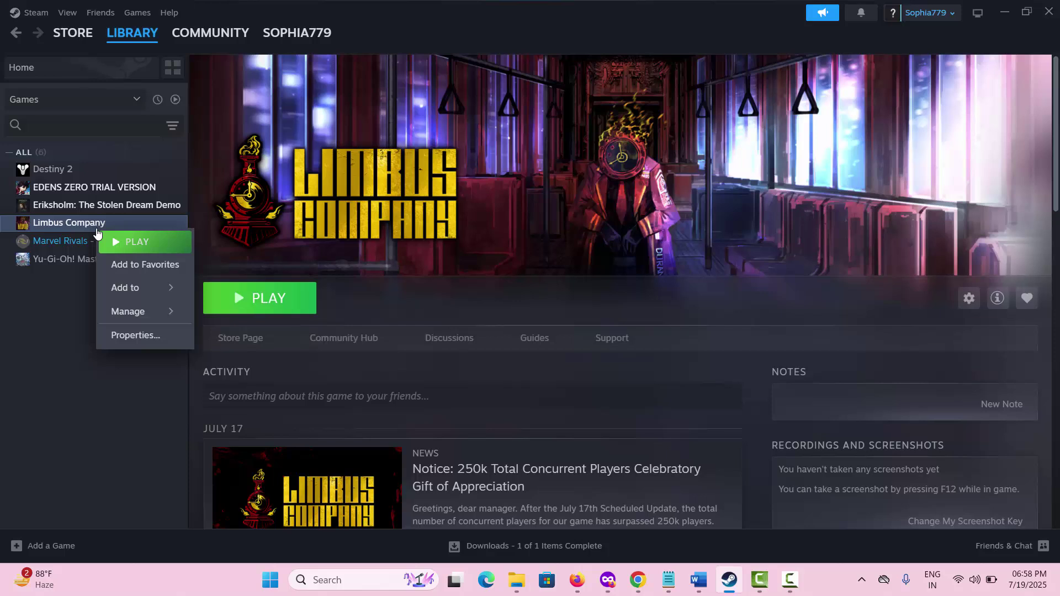
left_click(126, 339)
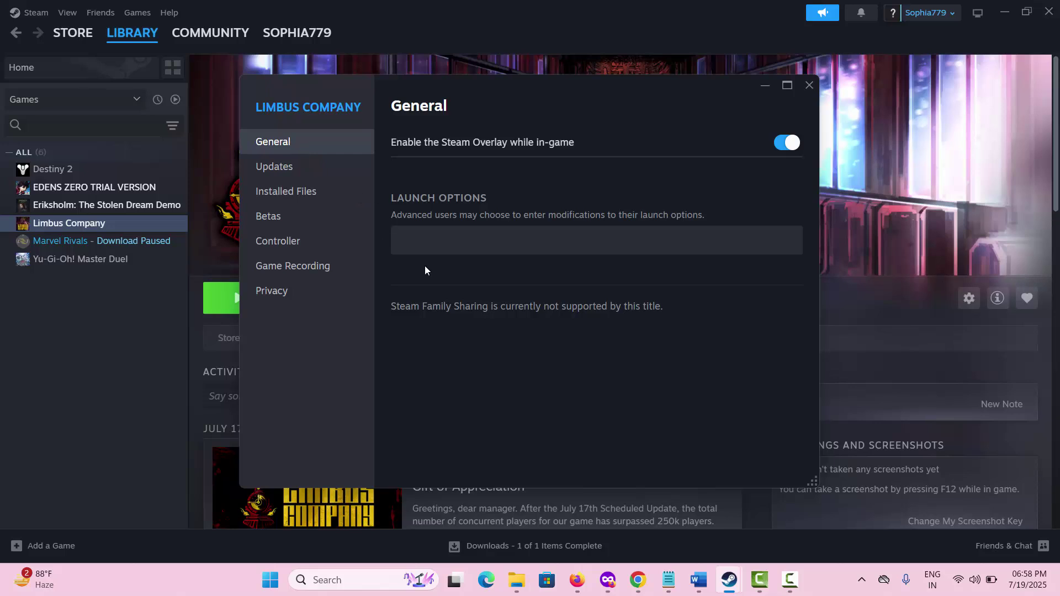
left_click(414, 244)
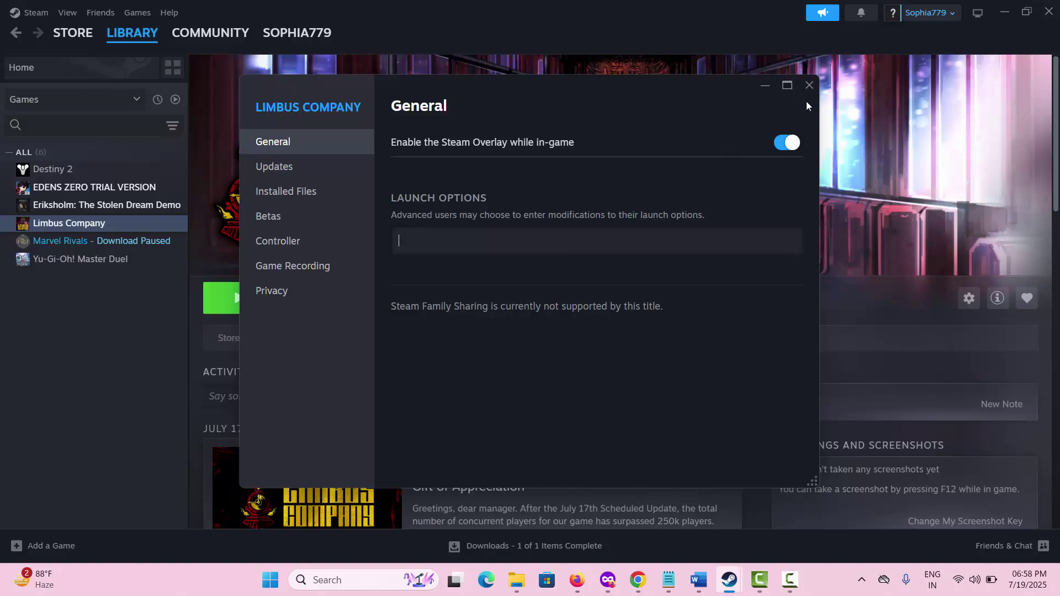
left_click(810, 85)
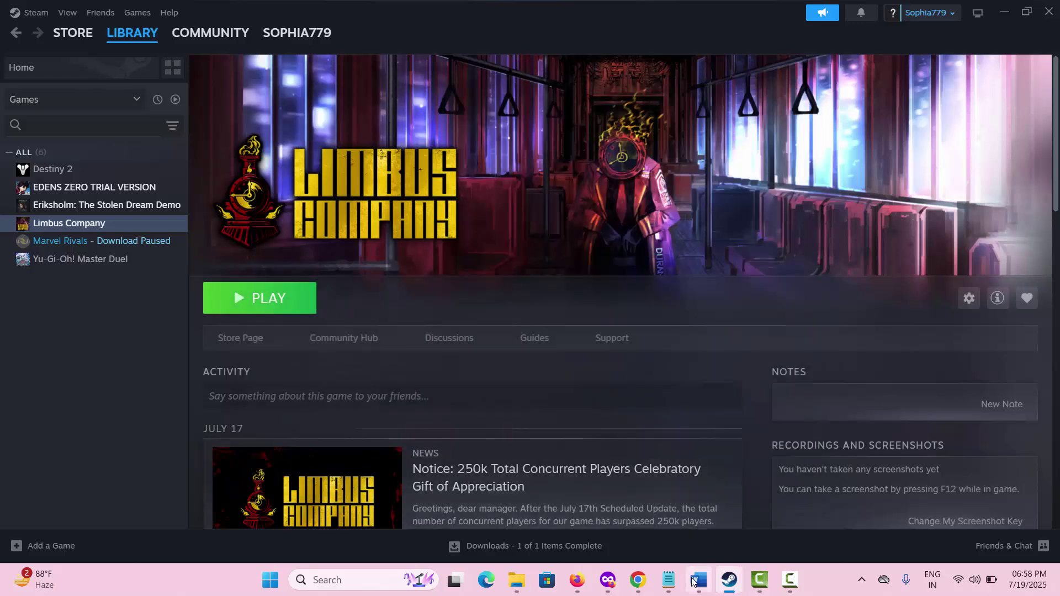
Step: Check the firewall method in Word and open Windows Defender Firewall's allowed apps list with its settings unlocked for changes
left_click(697, 580)
scroll(457, 399, "down", 1)
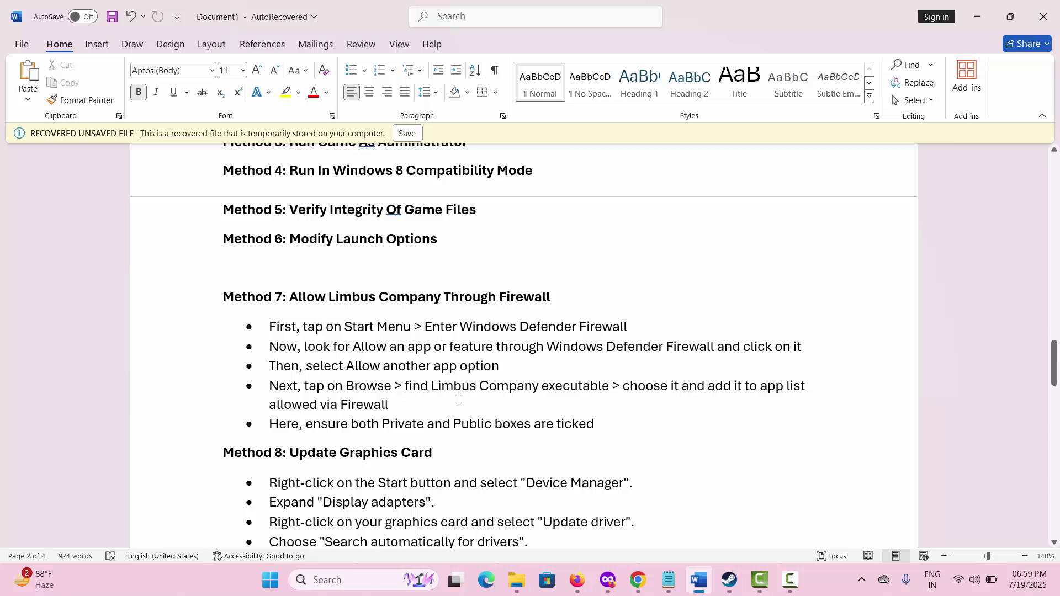
left_click(343, 578)
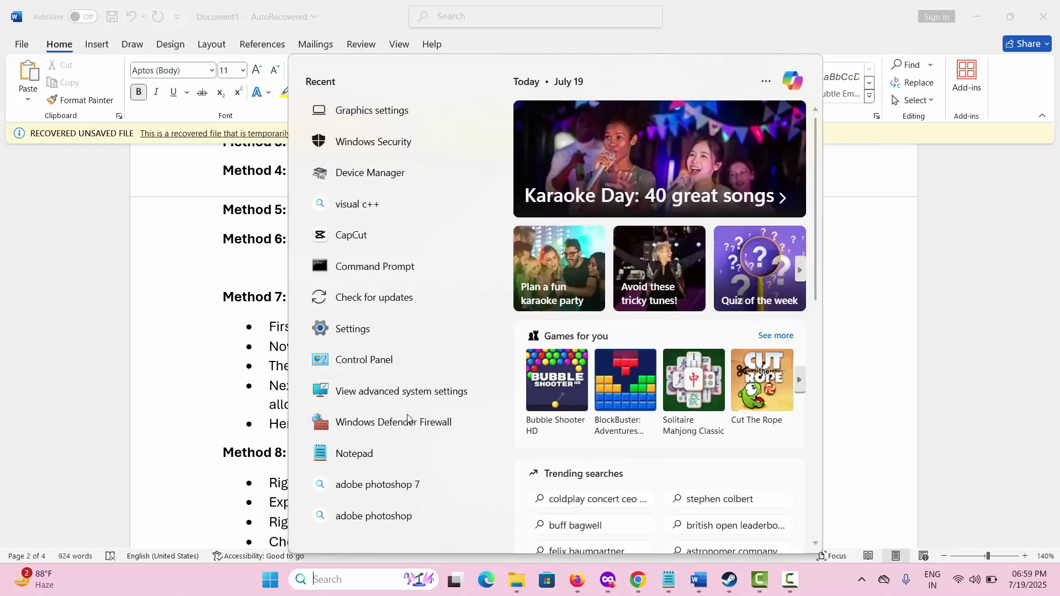
left_click(408, 431)
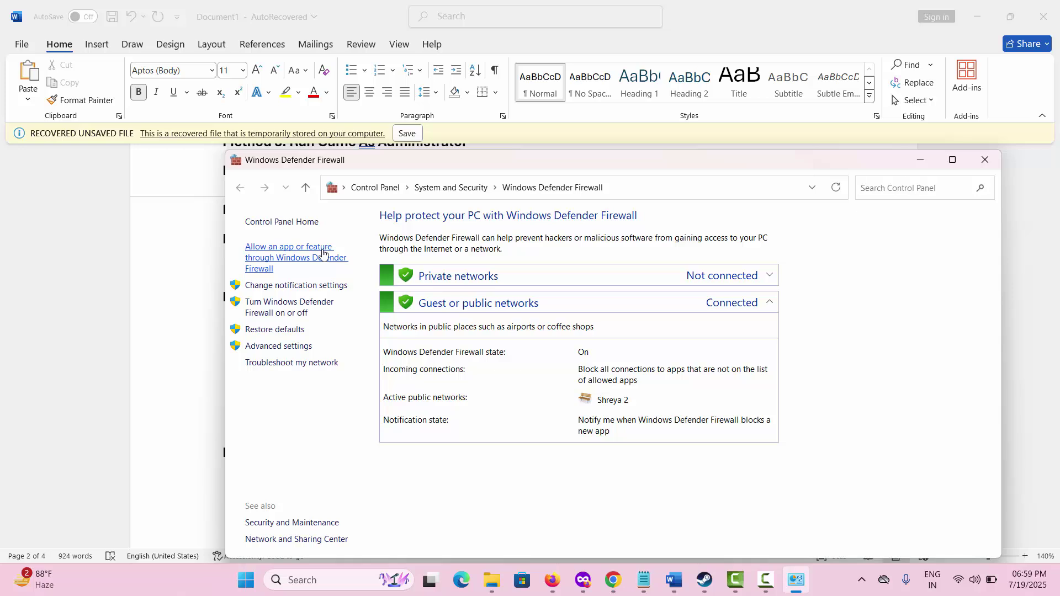
left_click(295, 257)
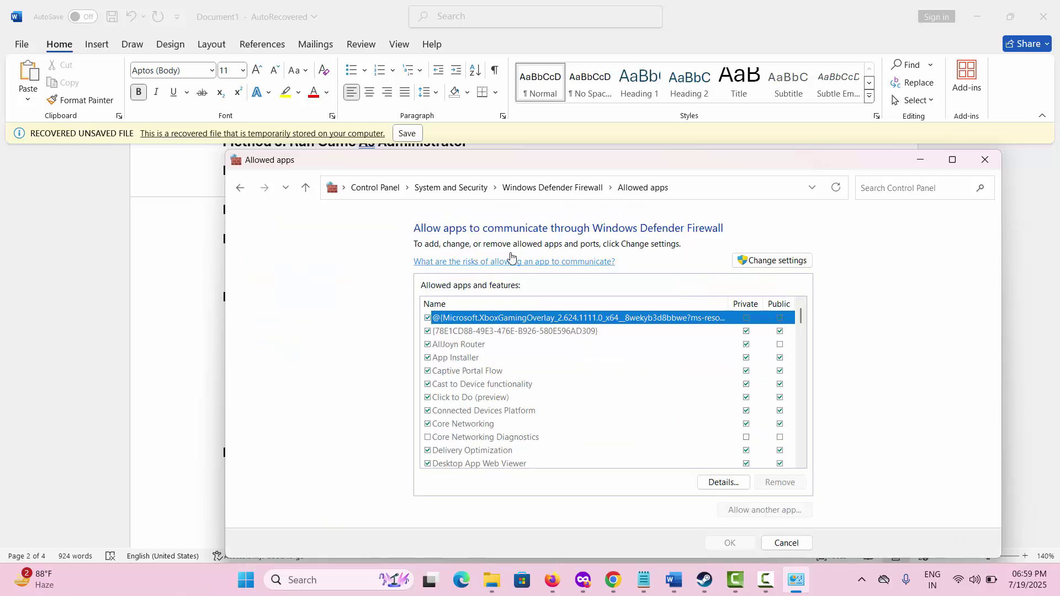
left_click(759, 266)
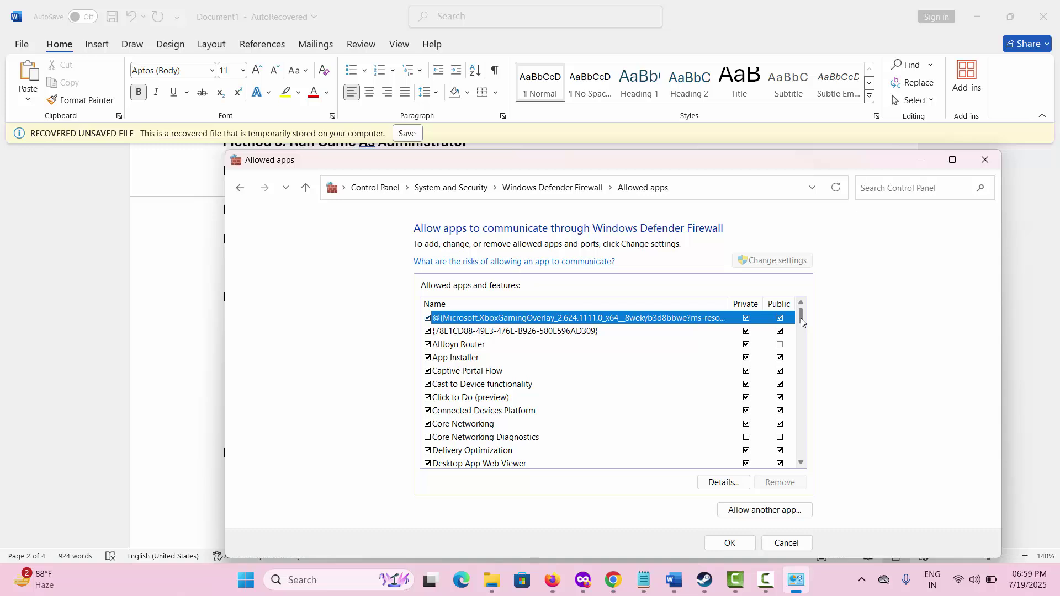
Step: Find the Limbus Company entry in the allowed apps list to check its Private and Public access, and close the firewall window
left_click_drag(801, 323, 798, 342)
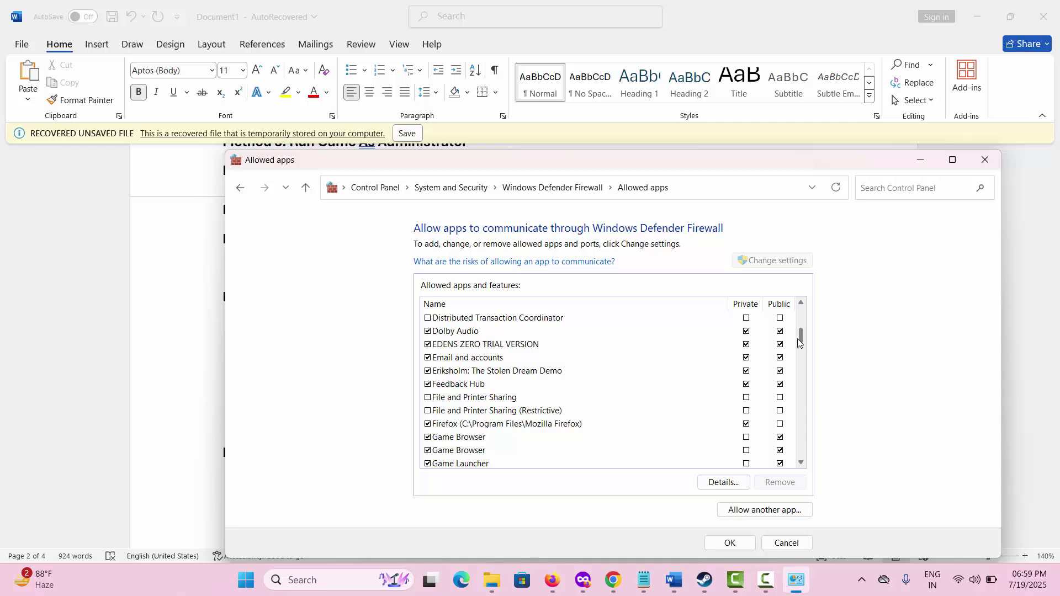
left_click_drag(799, 343, 799, 348)
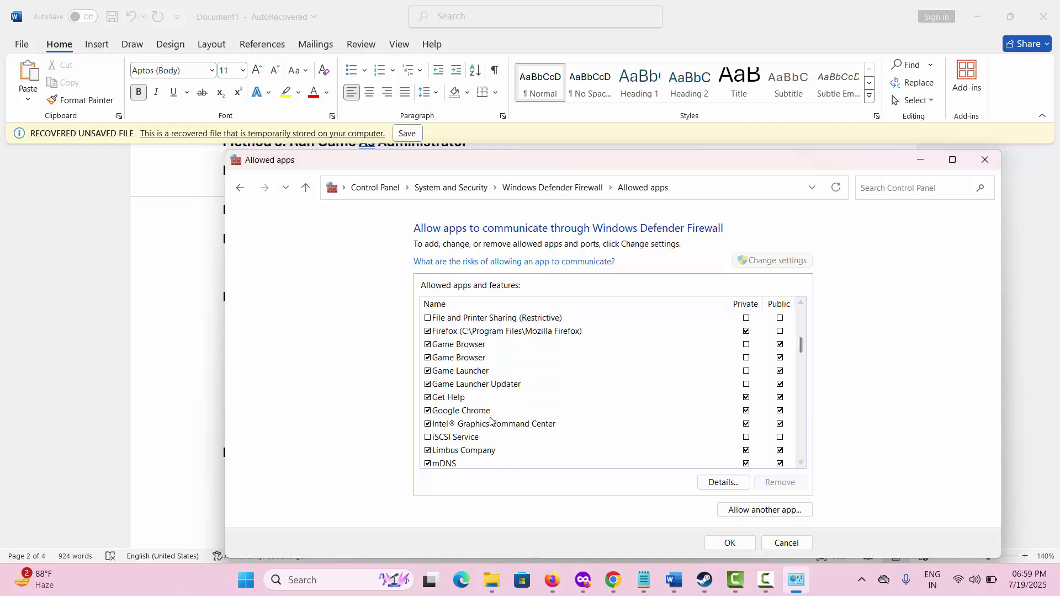
left_click(468, 454)
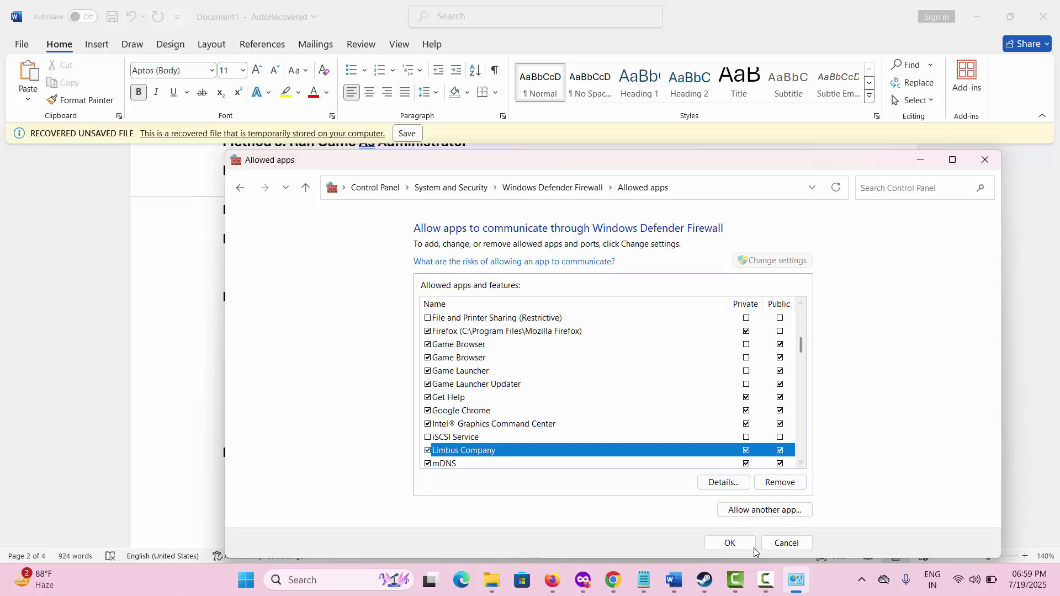
left_click(983, 163)
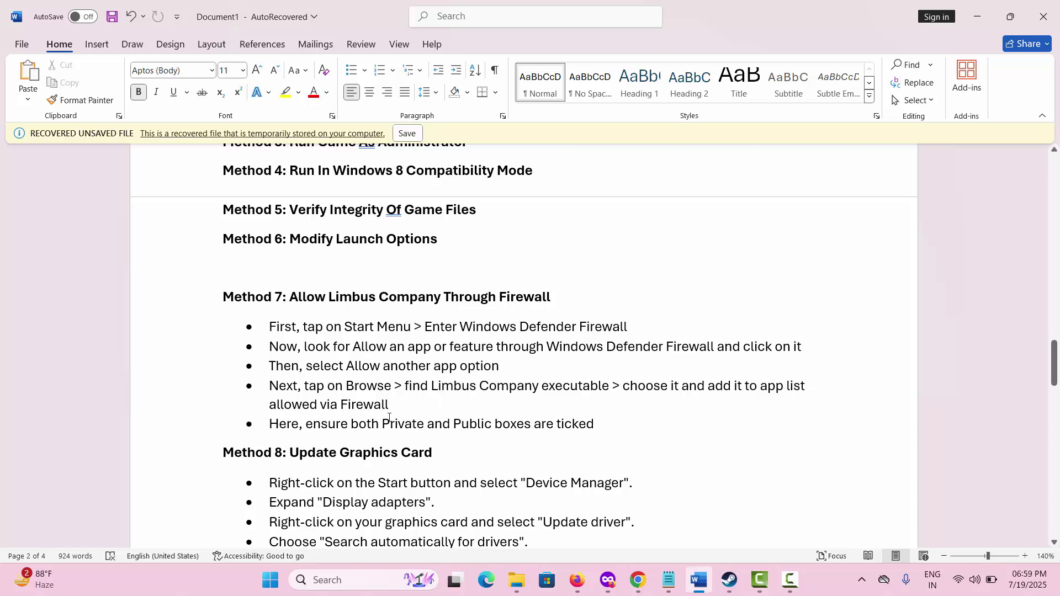
Step: Check the graphics card method in Word and view the driver update options for Intel(R) UHD Graphics in Device Manager without updating
scroll(389, 418, "down", 3)
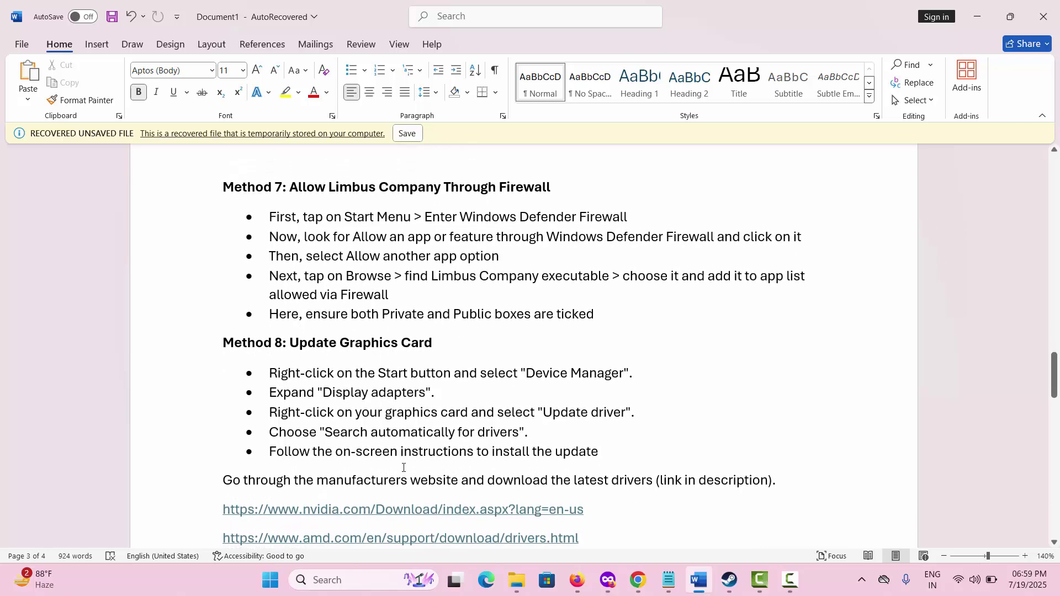
left_click(332, 579)
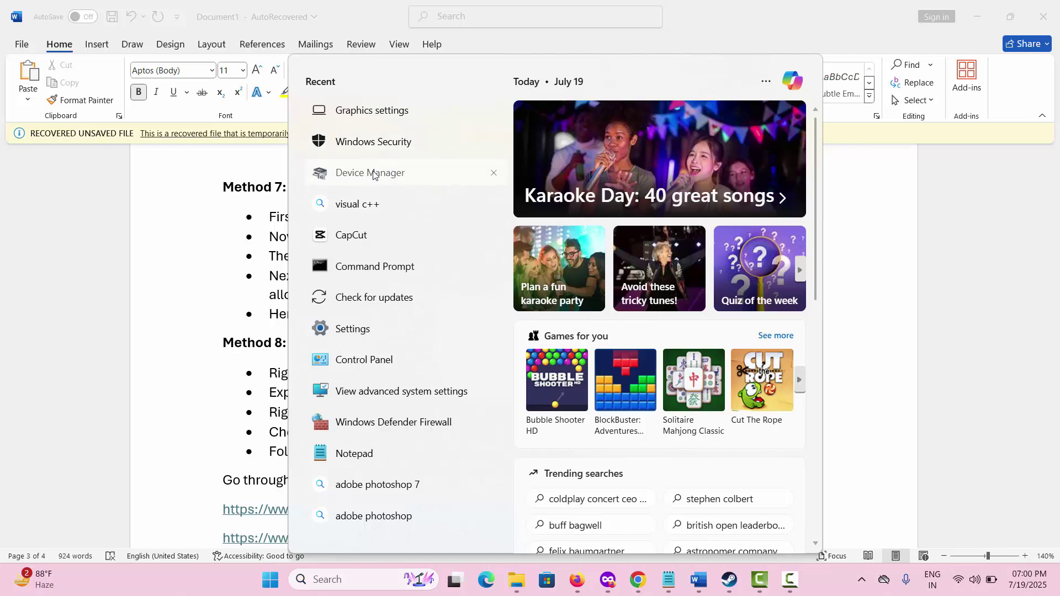
left_click(373, 174)
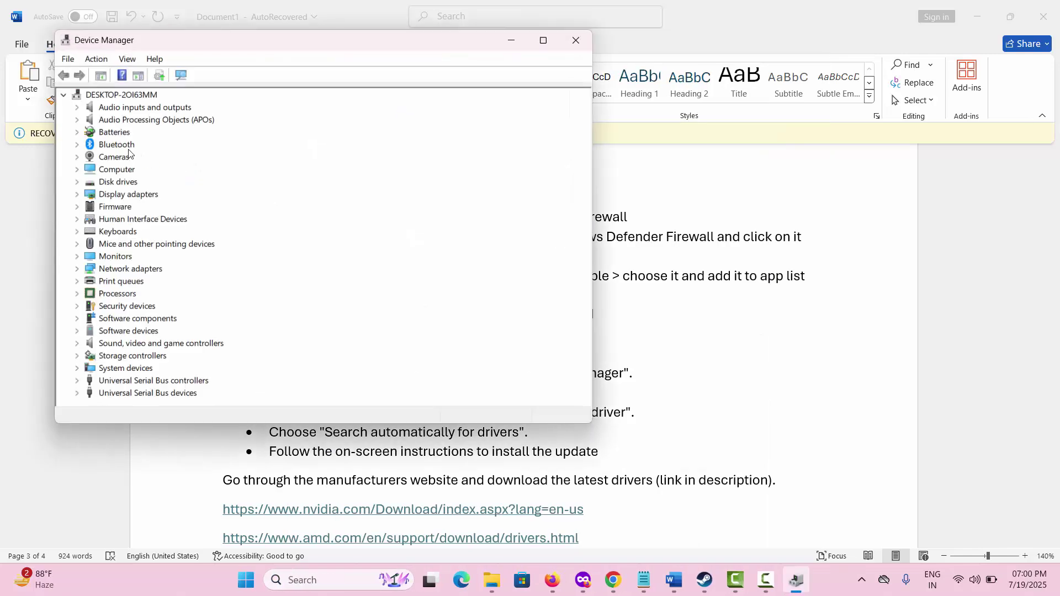
left_click(77, 196)
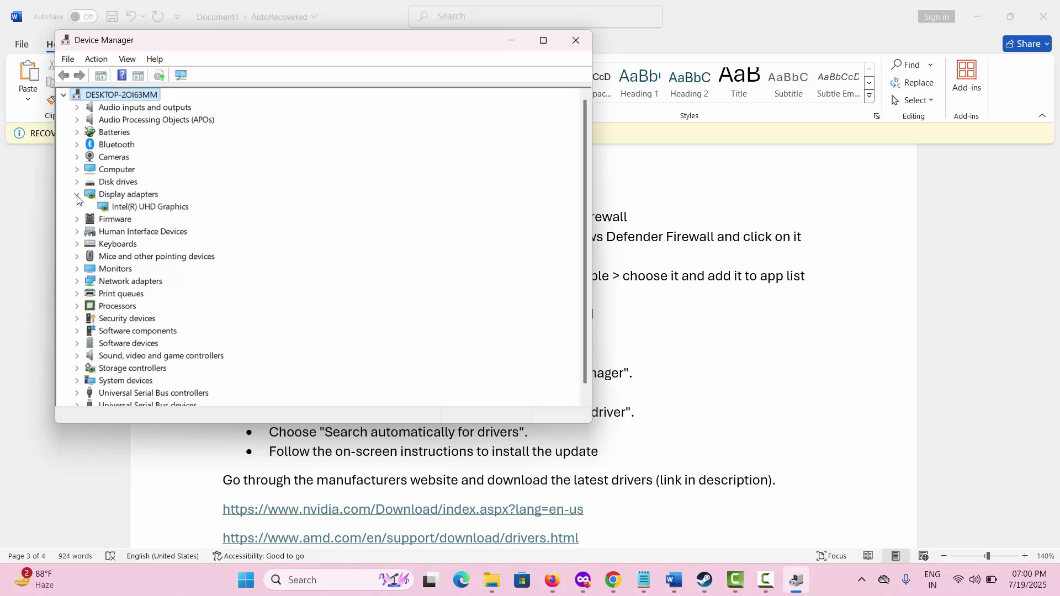
right_click(139, 210)
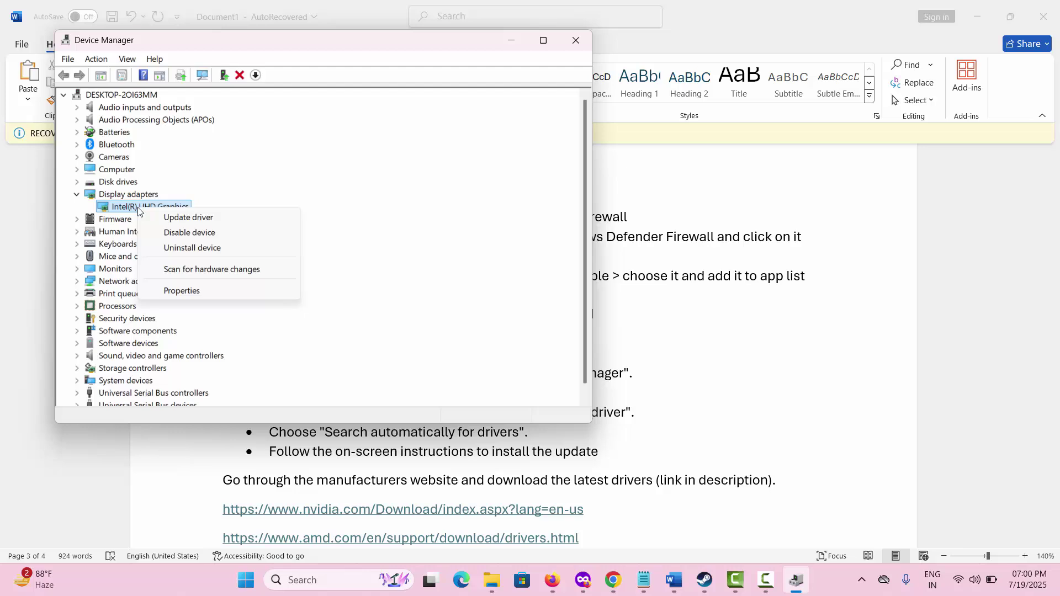
left_click(186, 218)
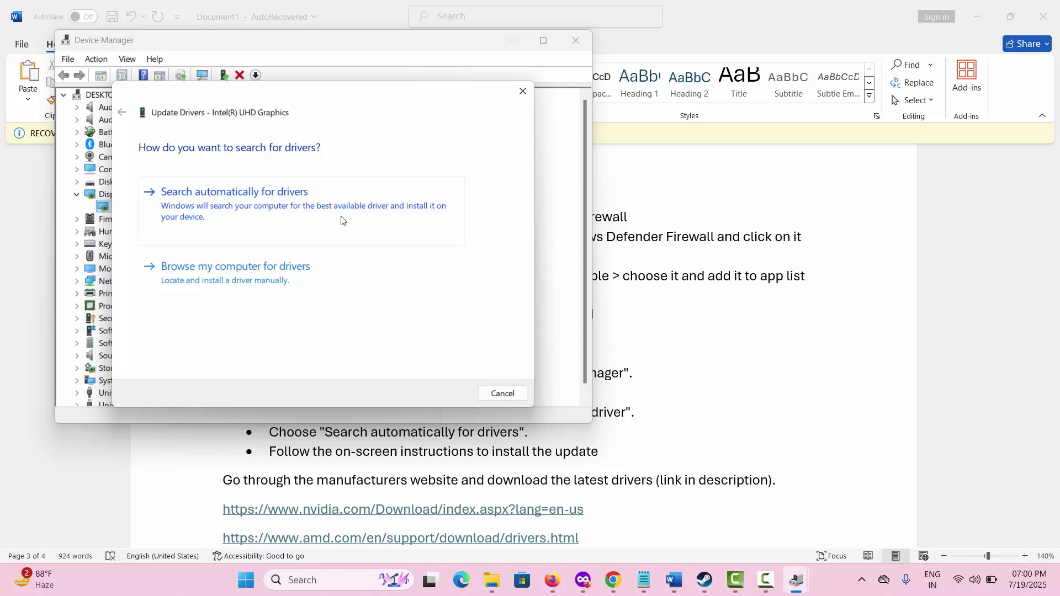
left_click(522, 91)
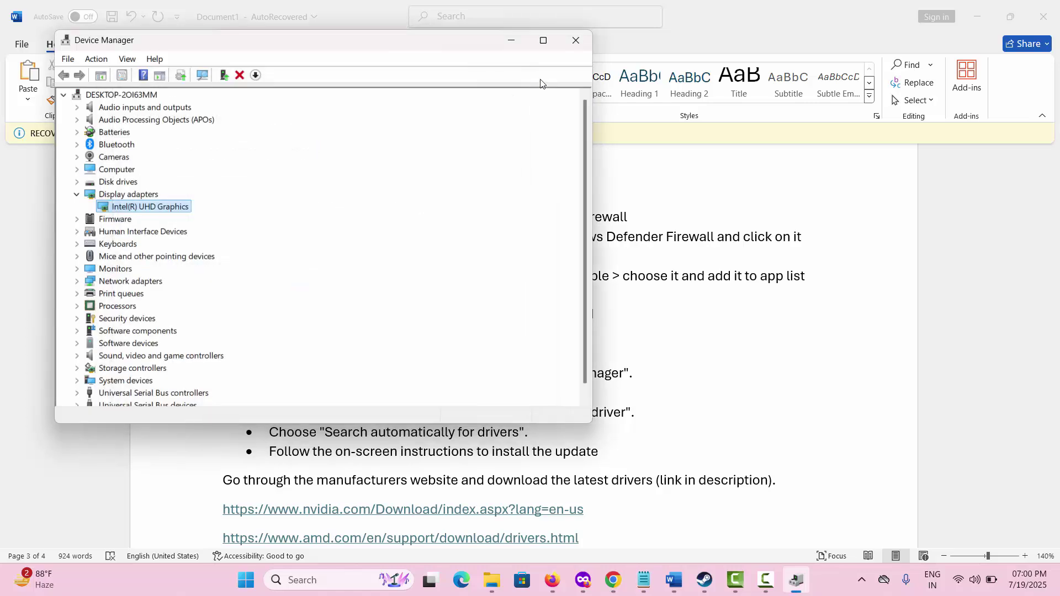
left_click(576, 37)
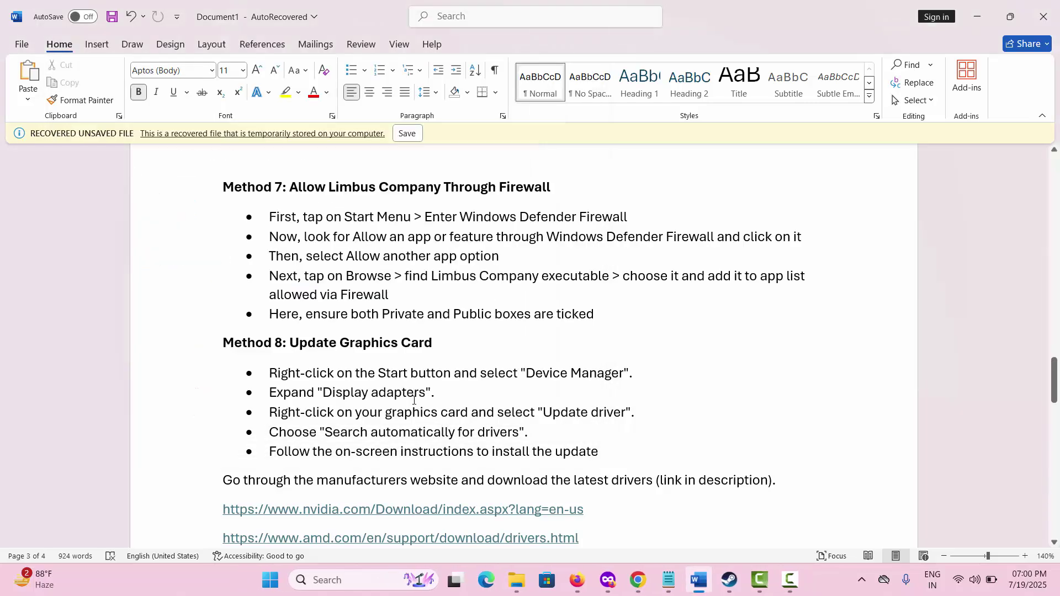
Step: Check the download cache method in Word and view the Clear Download Cache option in Steam's download settings without clearing it
scroll(414, 401, "down", 4)
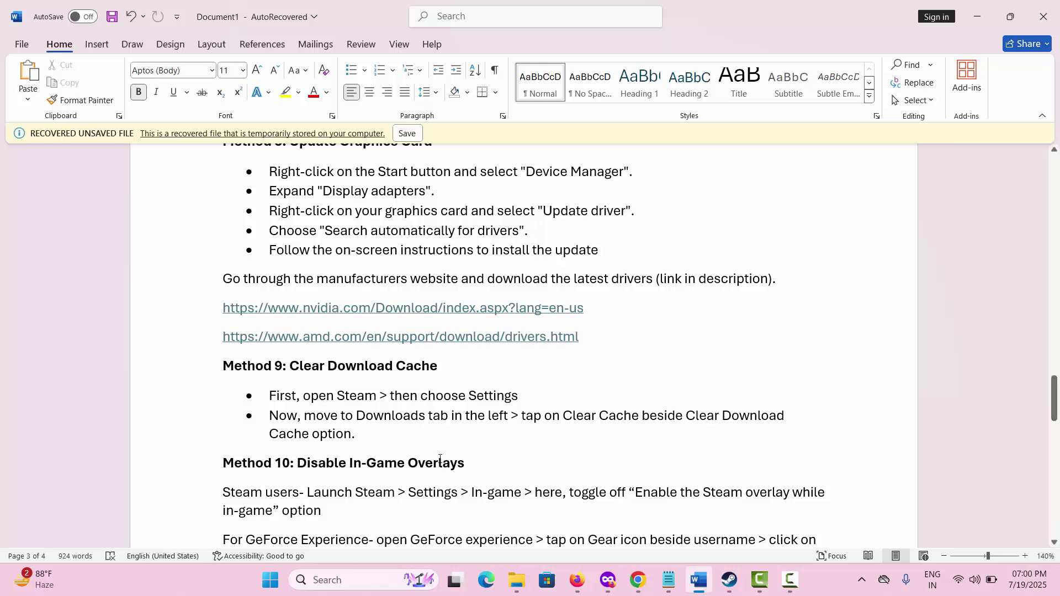
mouse_move(730, 584)
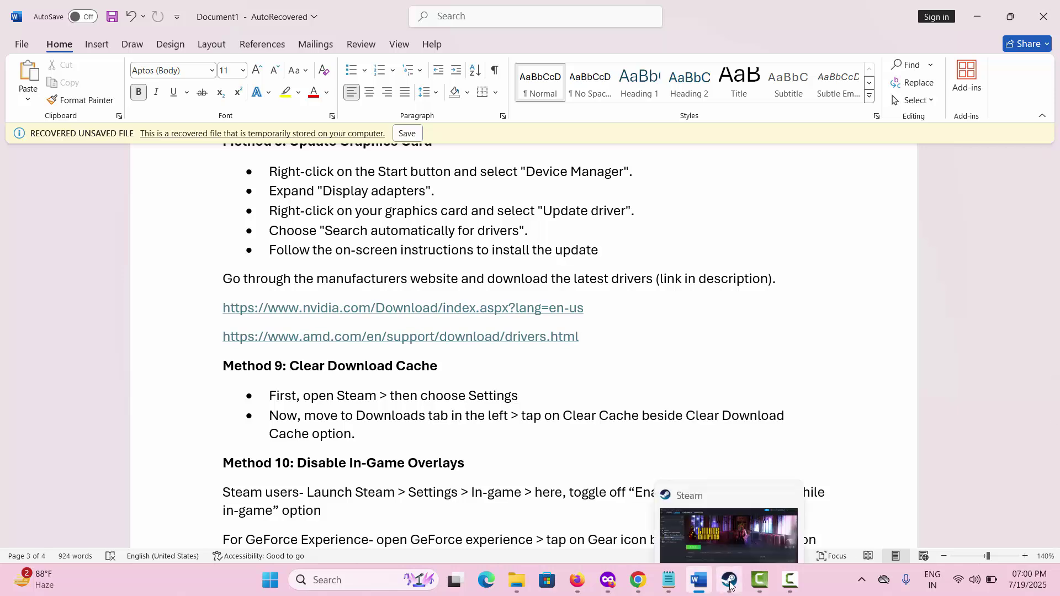
left_click(730, 584)
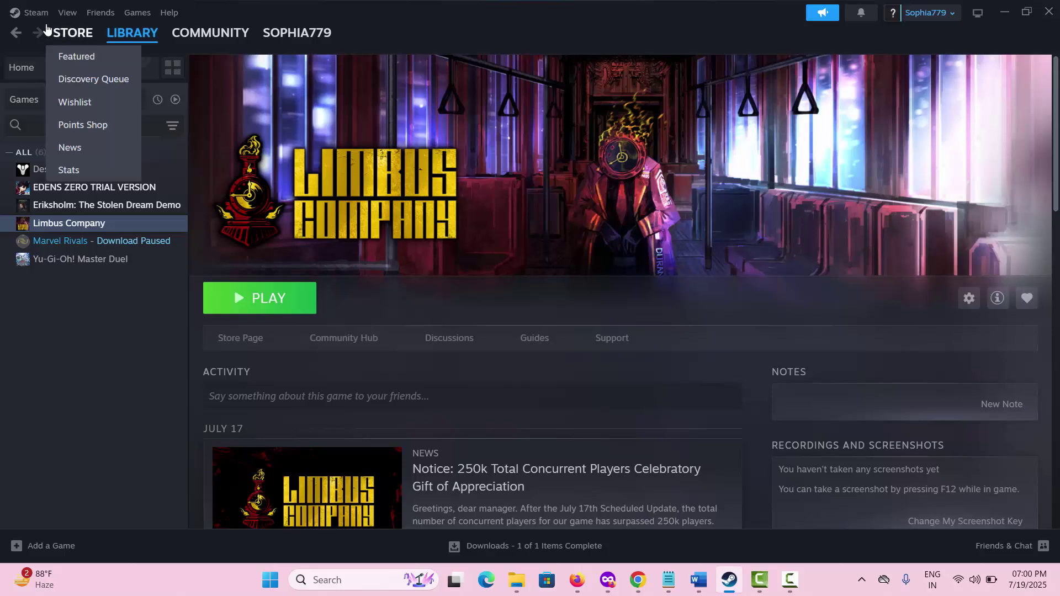
left_click(36, 16)
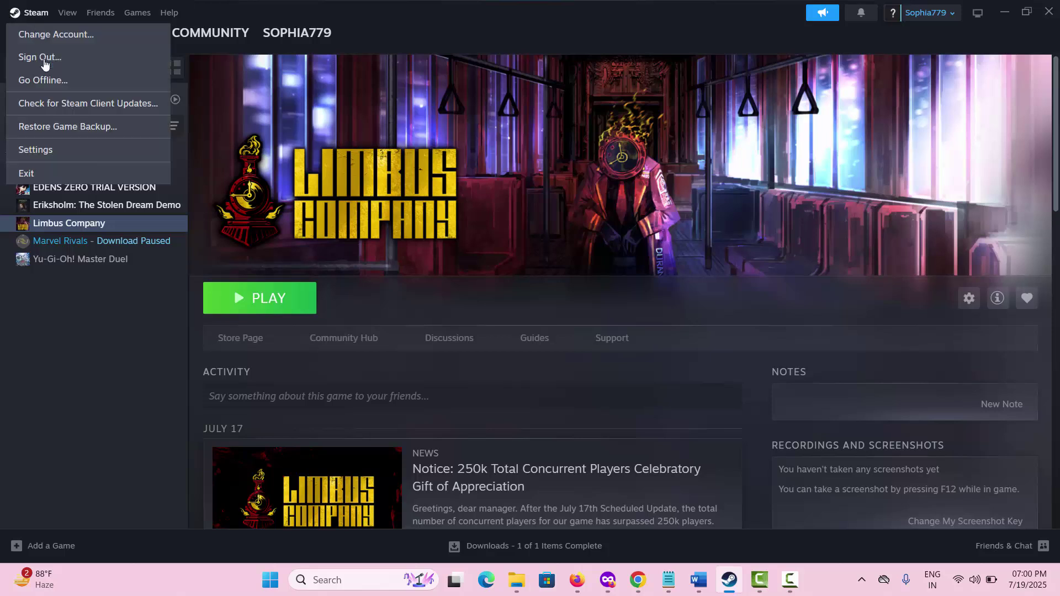
left_click(54, 157)
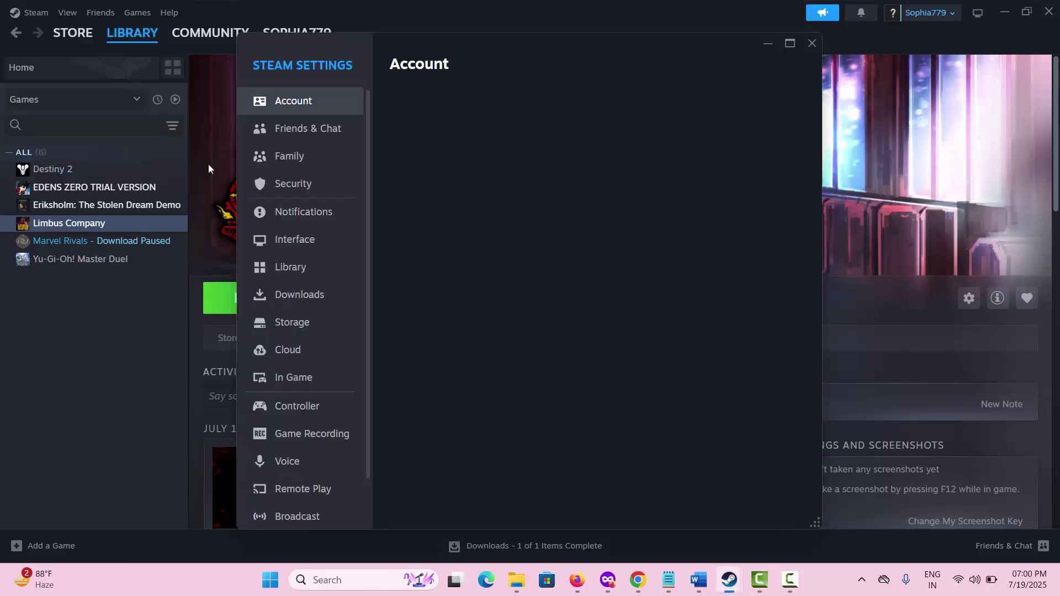
left_click(323, 307)
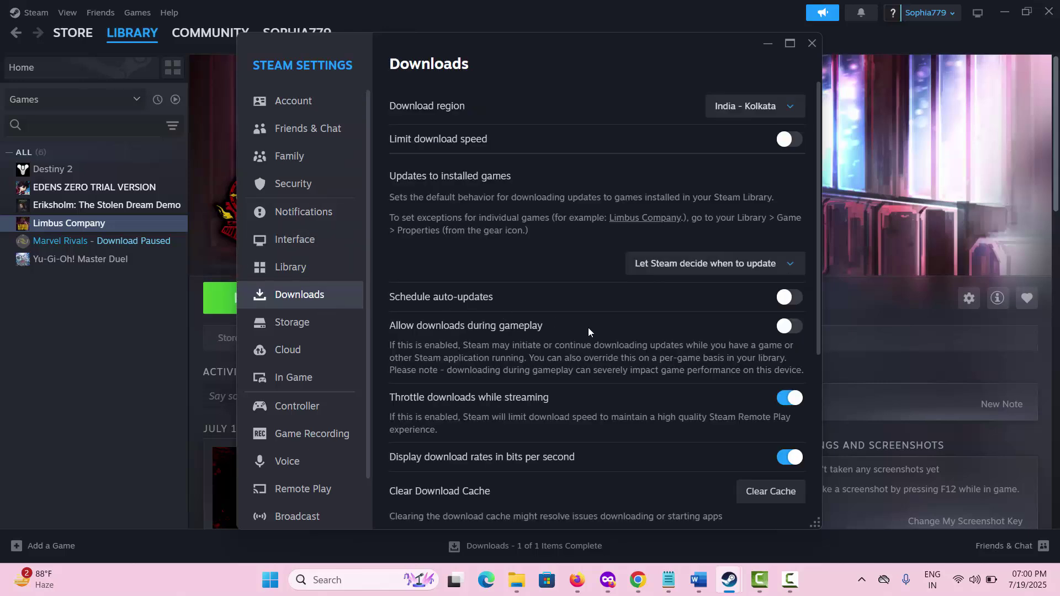
scroll(615, 381, "down", 3)
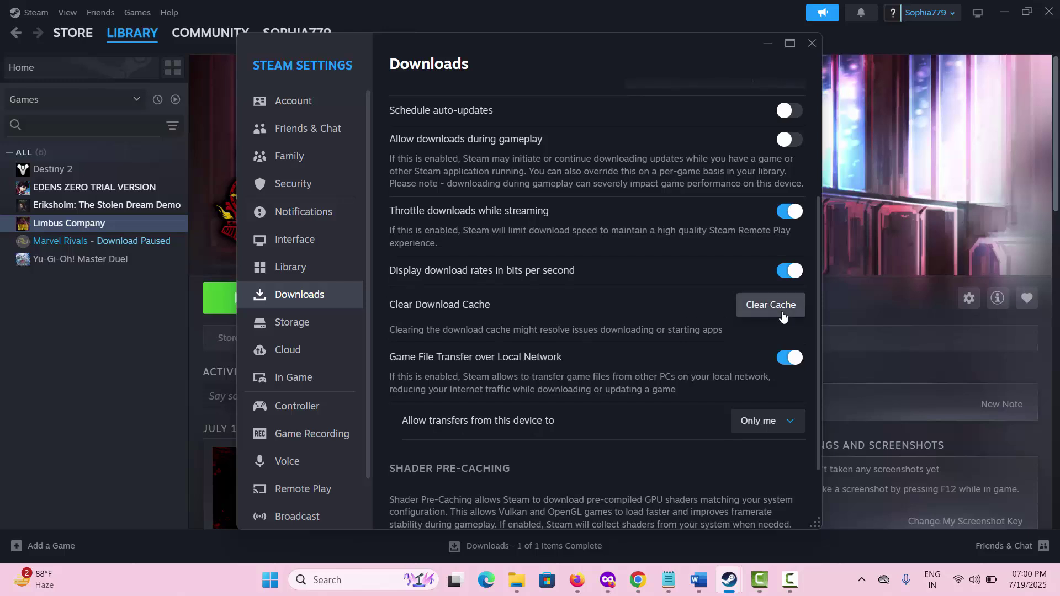
left_click(811, 42)
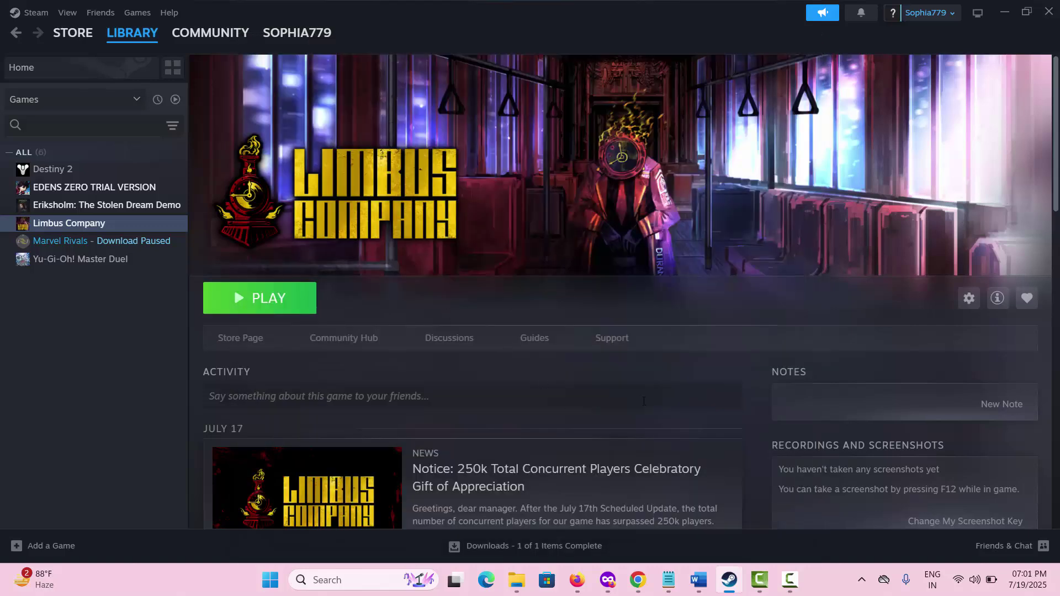
Step: Check the in-game overlay method in Word and open the properties of Limbus Company in Steam
left_click(700, 584)
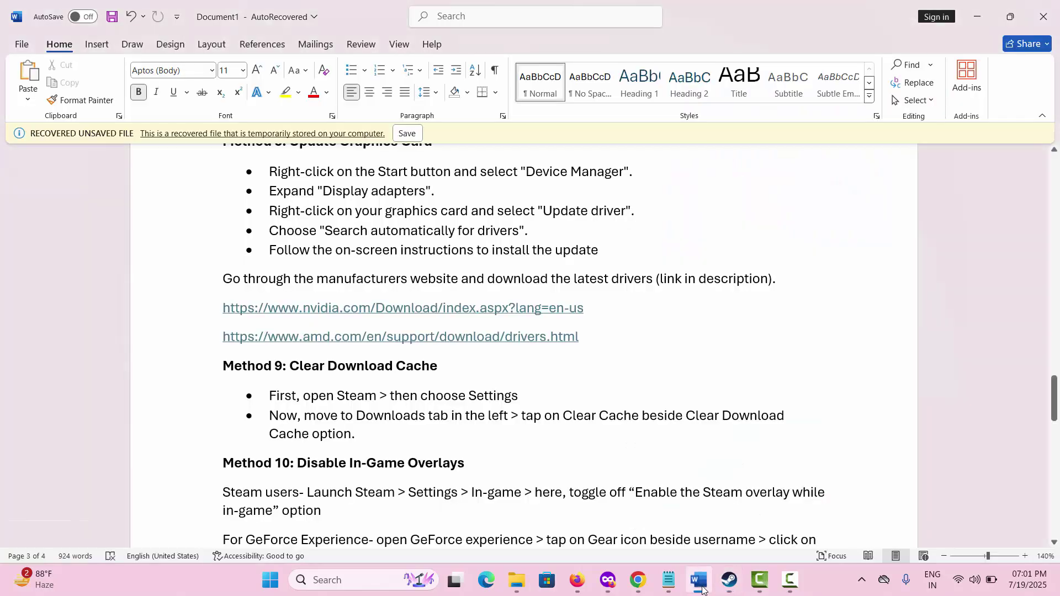
scroll(656, 516, "down", 4)
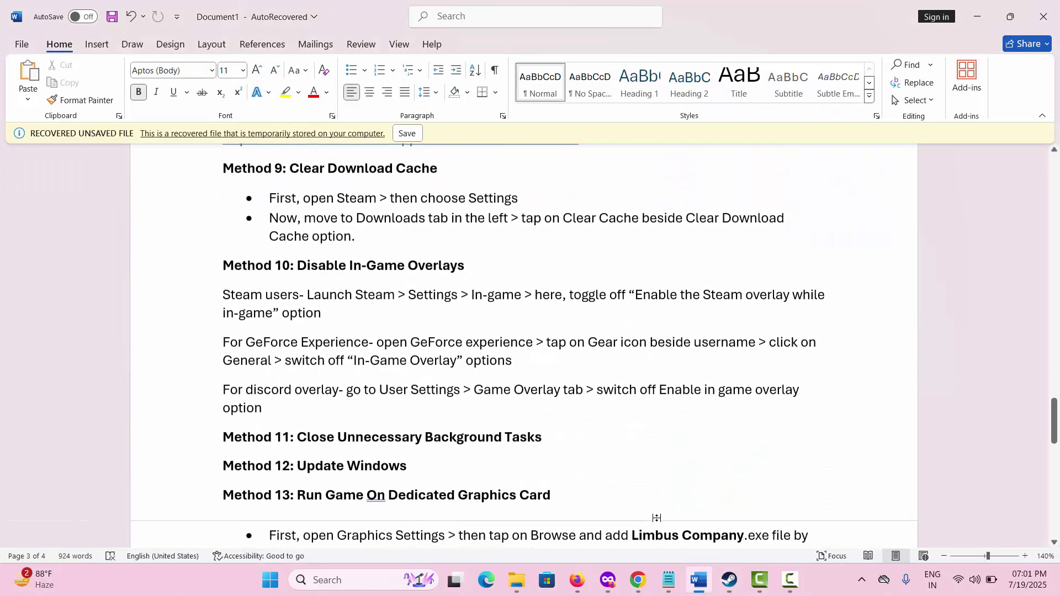
left_click(731, 590)
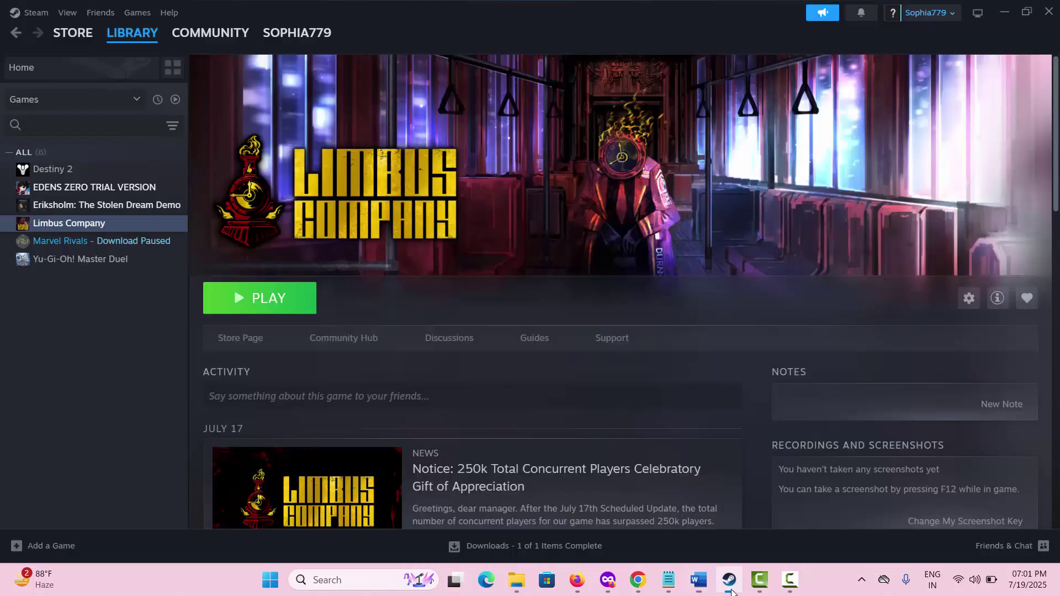
left_click(111, 223)
right_click(95, 228)
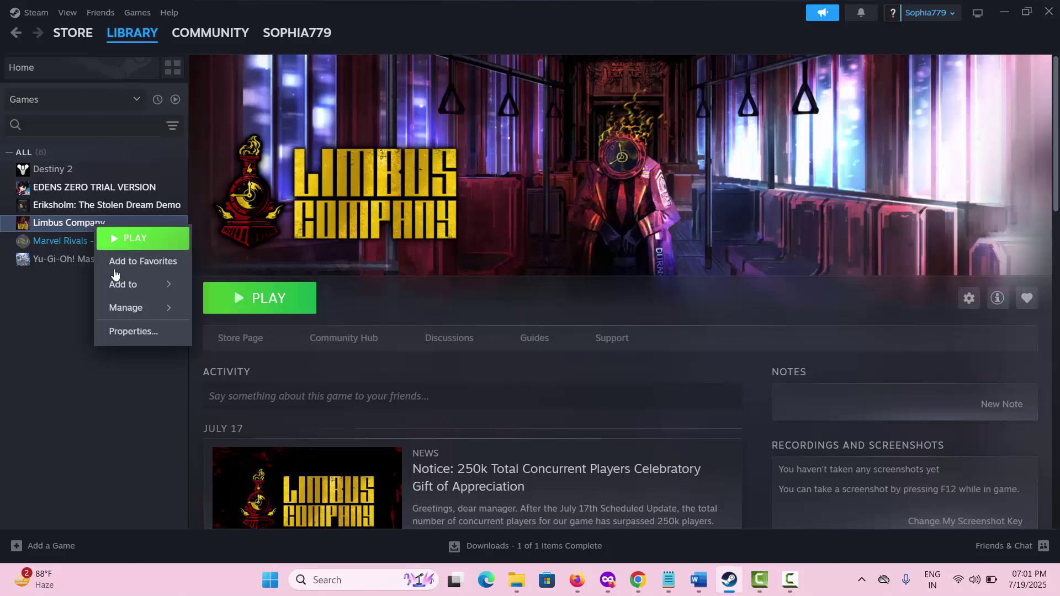
left_click(130, 337)
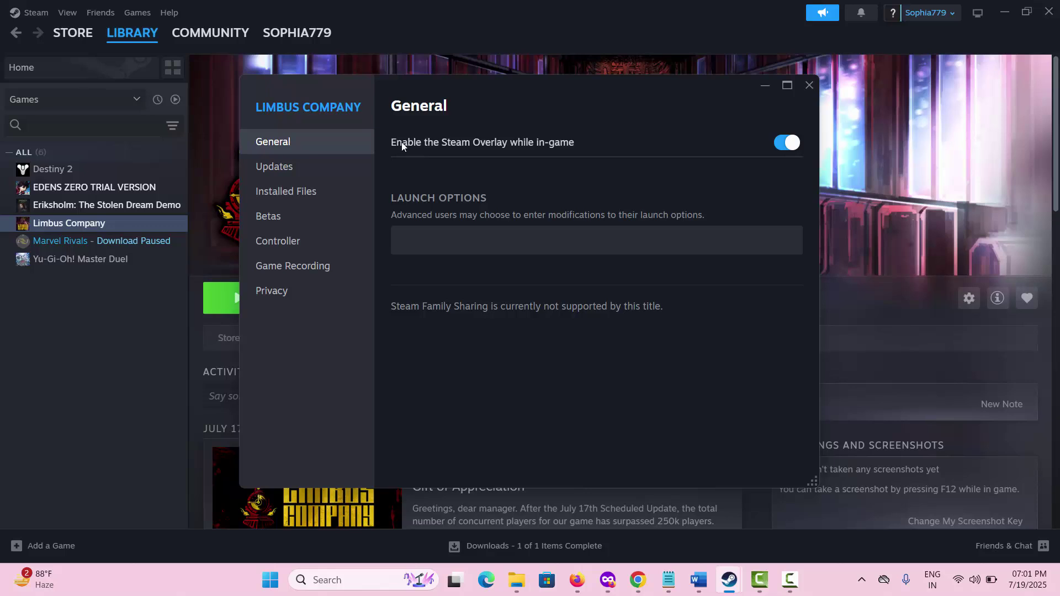
Step: Switch the Steam overlay for Limbus Company off and back on, and close the game's properties
left_click(780, 146)
left_click(786, 143)
left_click(808, 86)
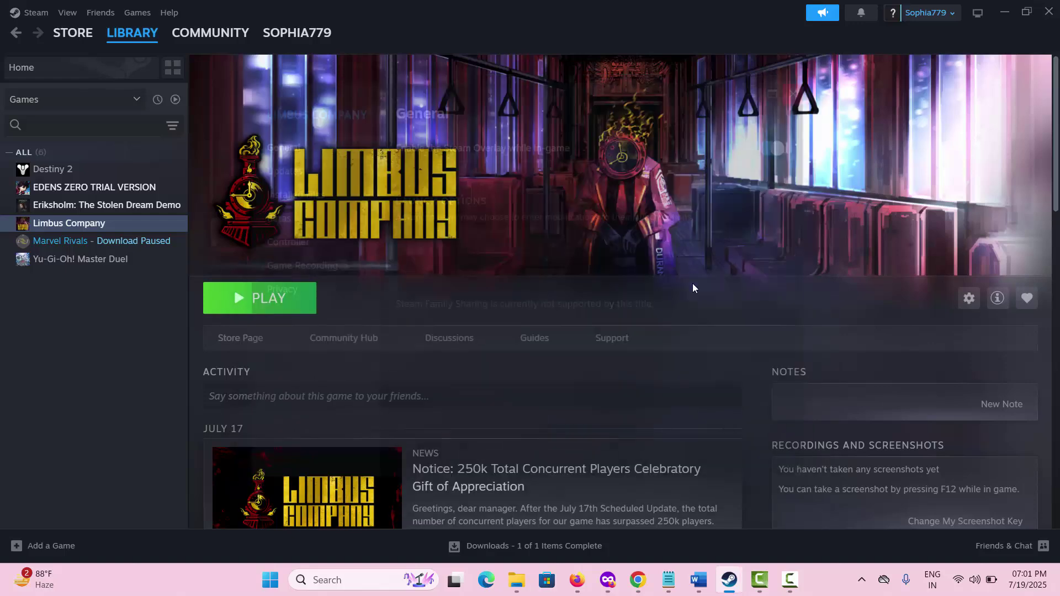
Step: Check the background tasks method in Word and view the End task option for Camtasia Studio in Task Manager without ending it
left_click(700, 580)
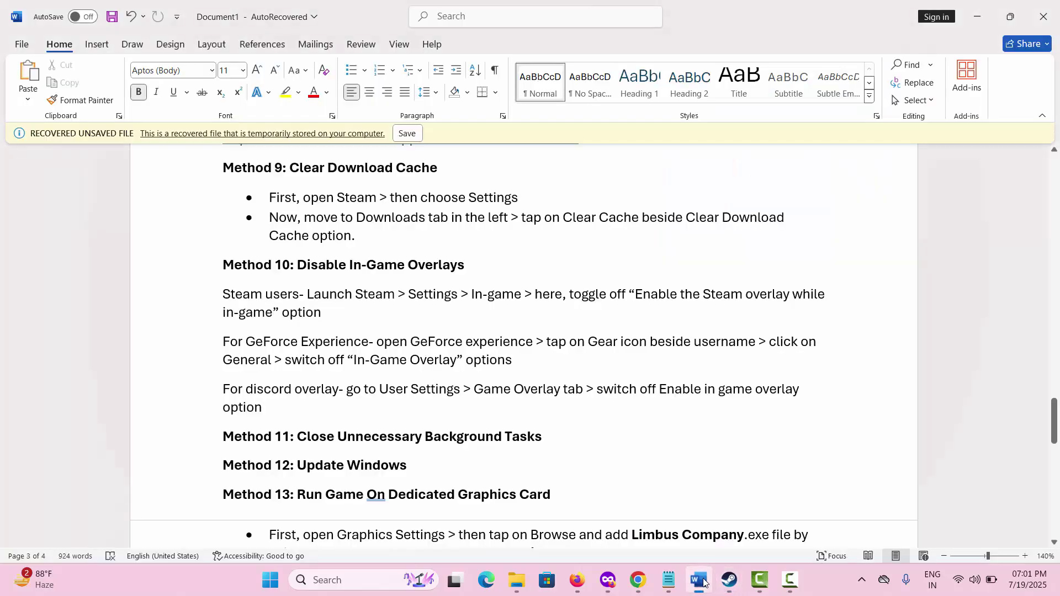
scroll(450, 408, "down", 4)
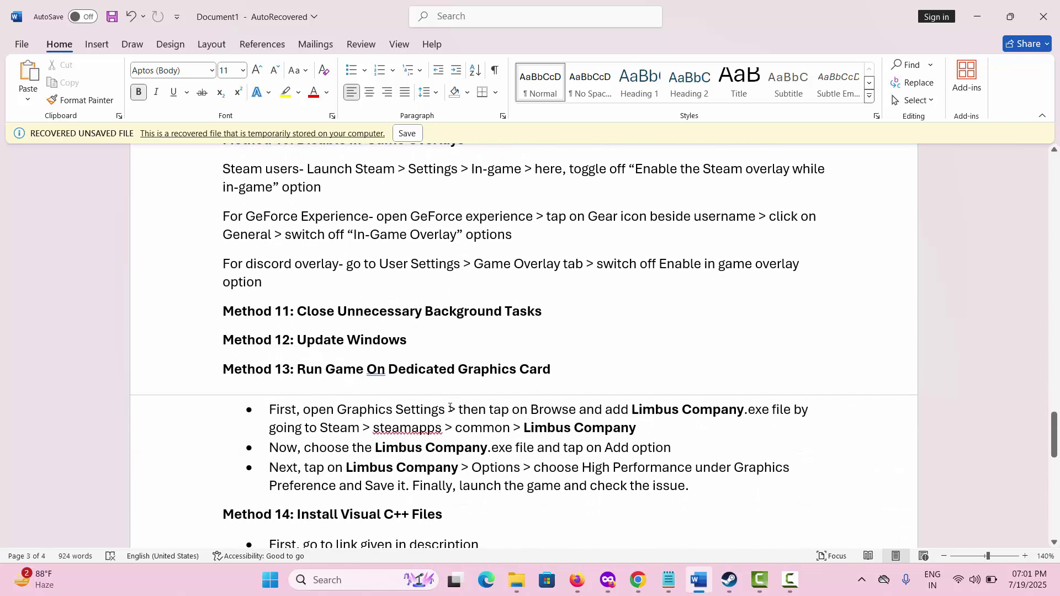
right_click(828, 581)
key("Escape")
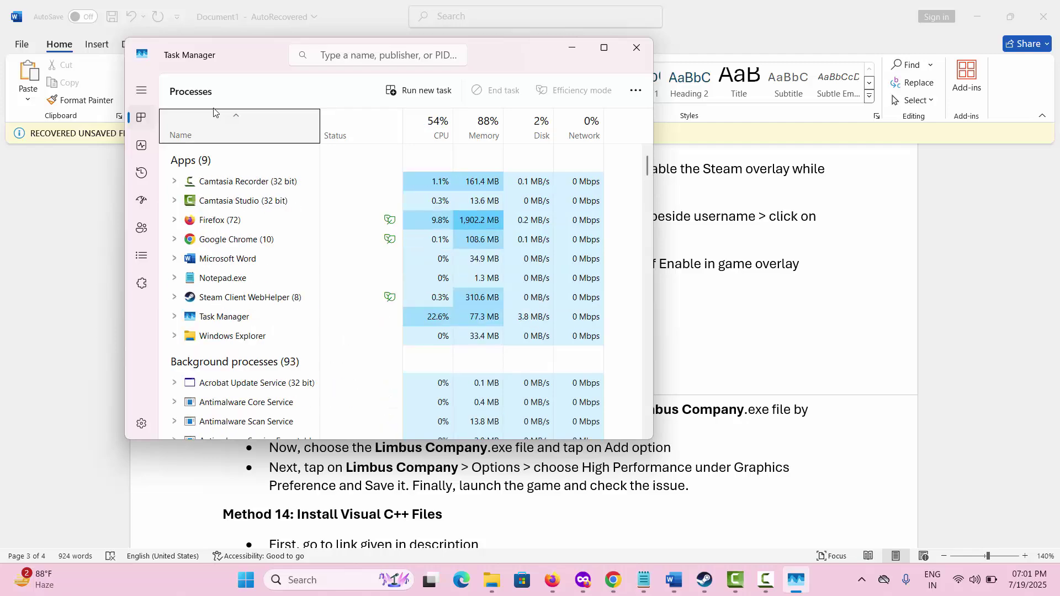
right_click(269, 200)
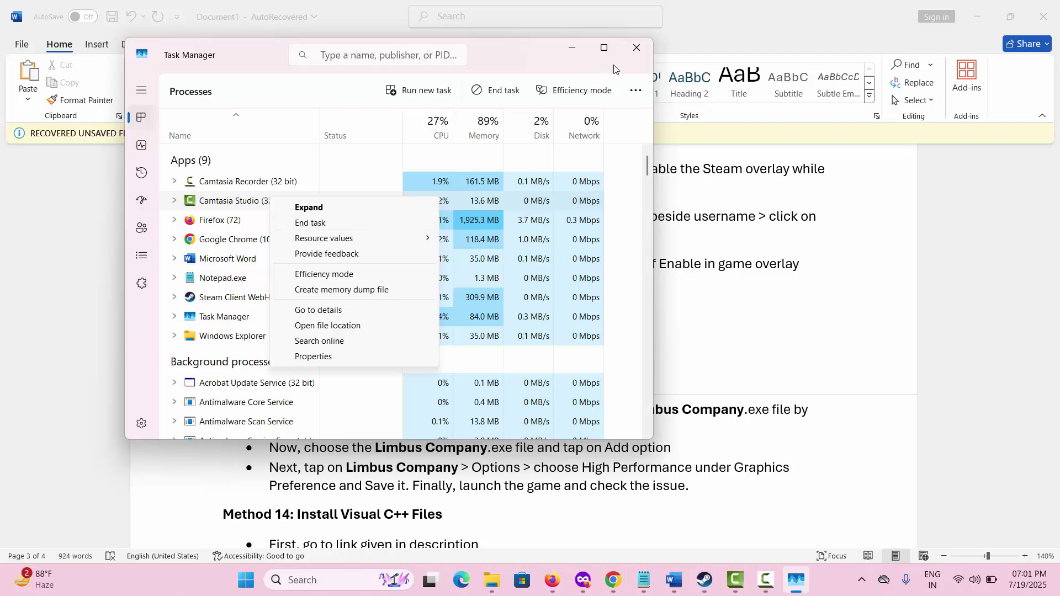
left_click(642, 56)
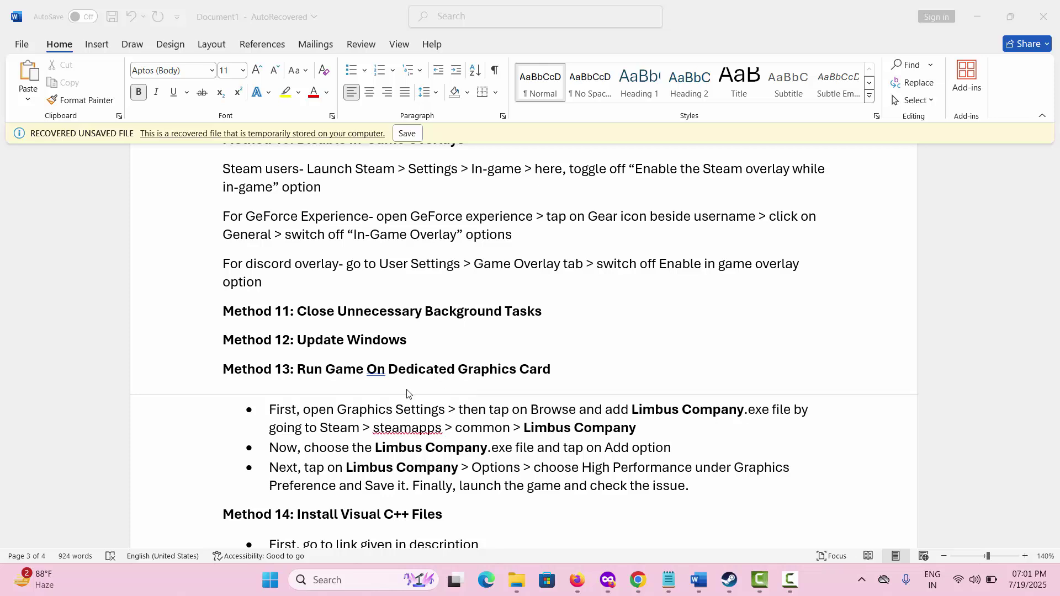
Step: View the Windows Update page in Settings for the update method, and close it without checking for updates
left_click(337, 581)
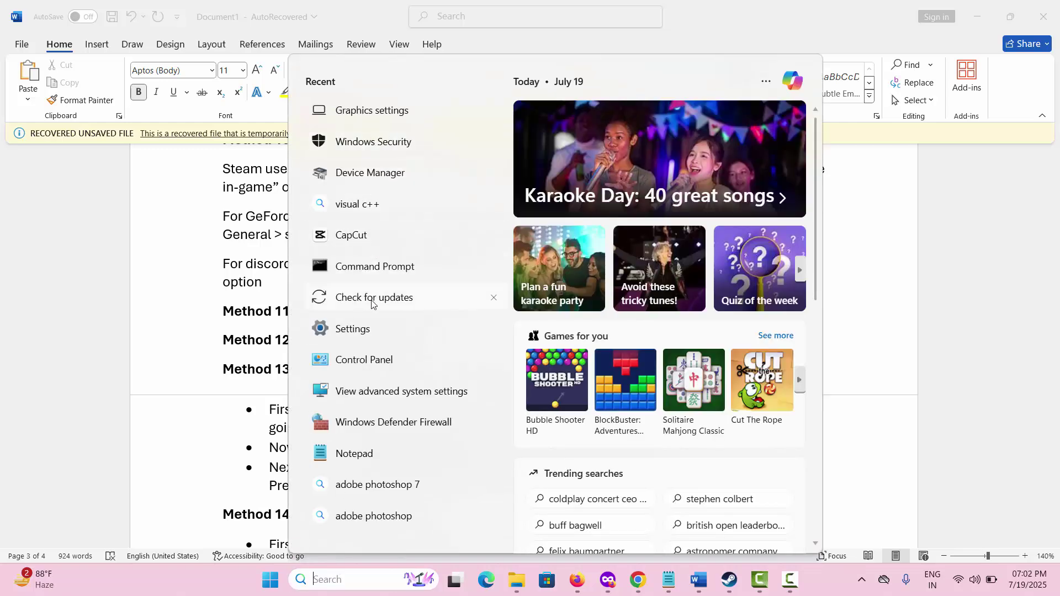
left_click(373, 298)
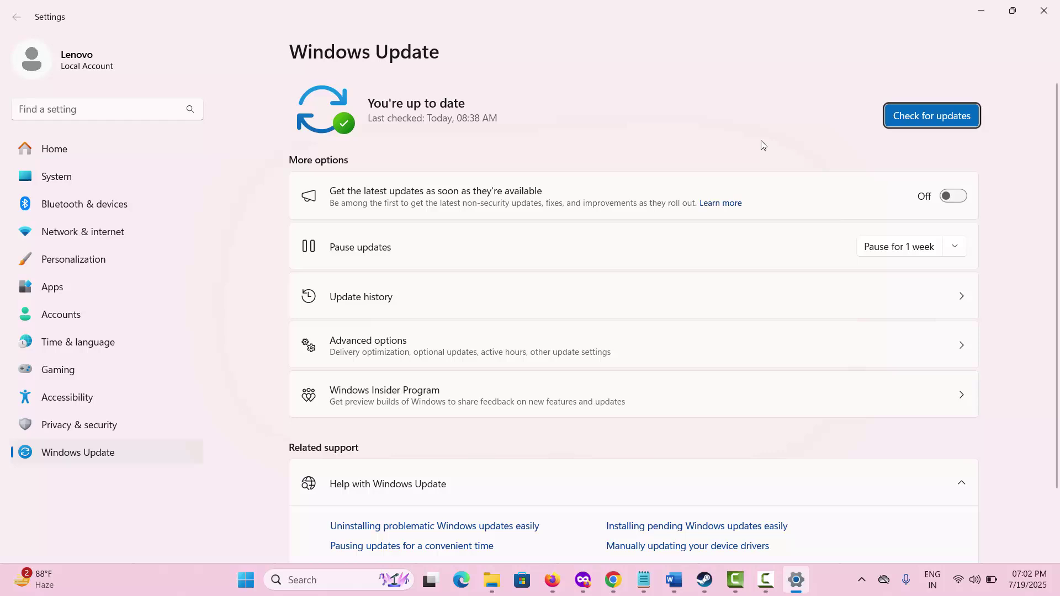
left_click(1043, 10)
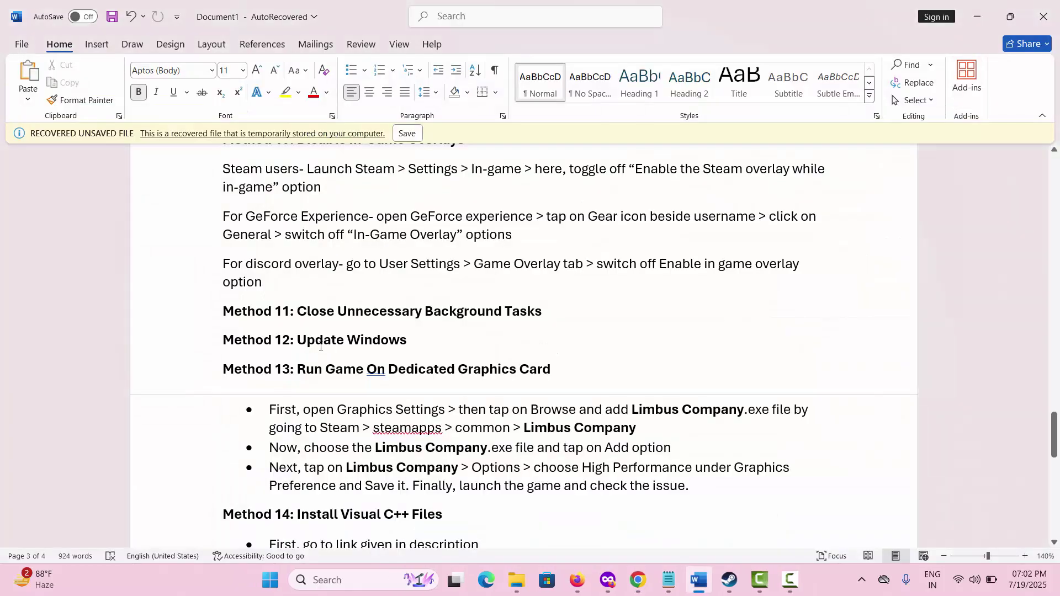
Step: Check the dedicated graphics card method in Word and start adding a desktop app in the Windows Graphics settings
scroll(360, 377, "down", 3)
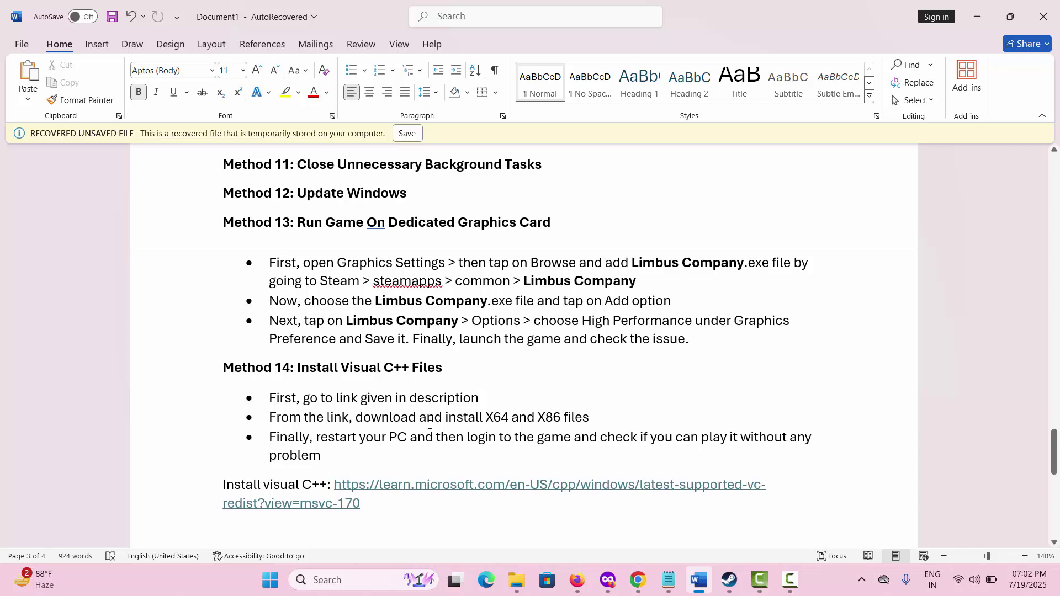
left_click(339, 580)
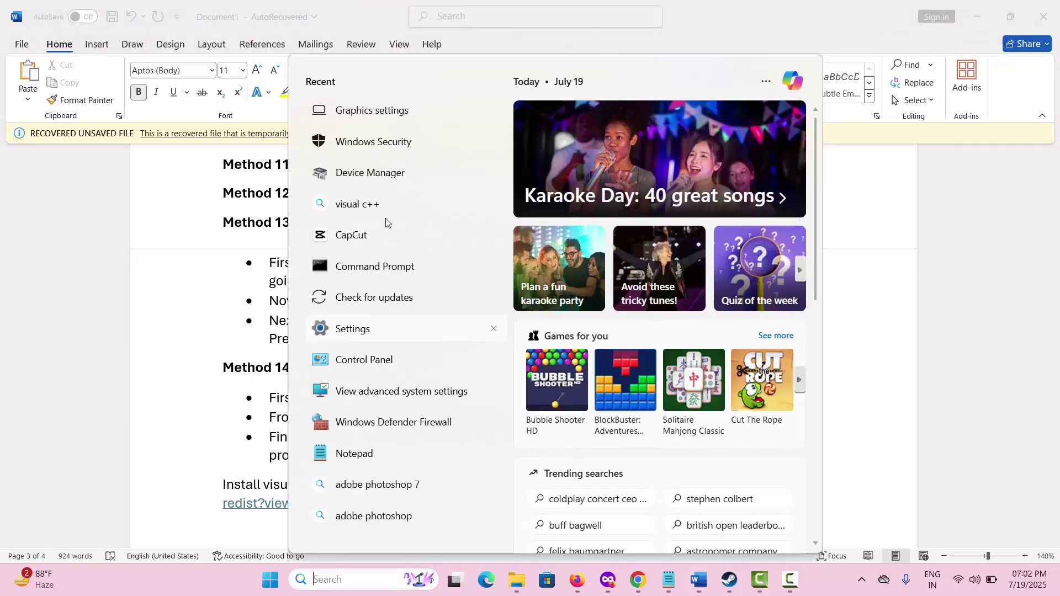
left_click(383, 113)
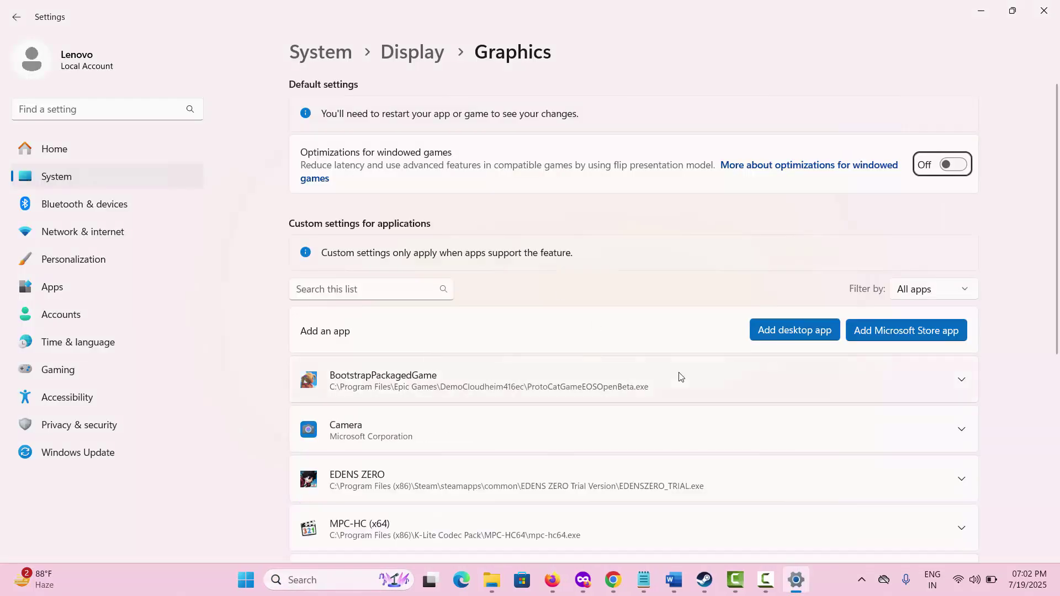
left_click(803, 335)
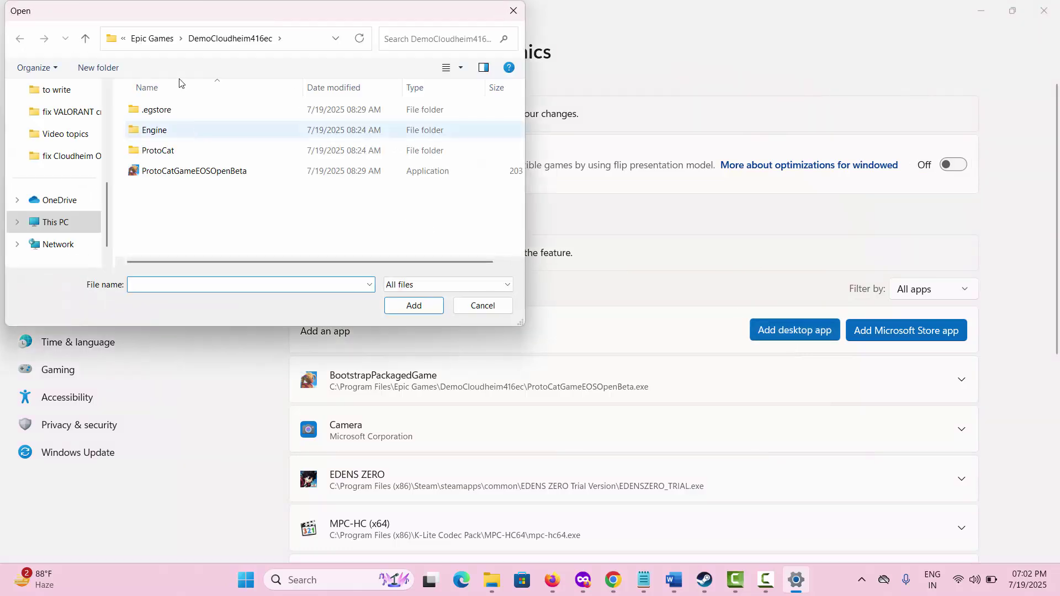
Step: Browse from the Epic Games demo folder to the Steam folder in Program Files (x86) on the C: drive
left_click(163, 40)
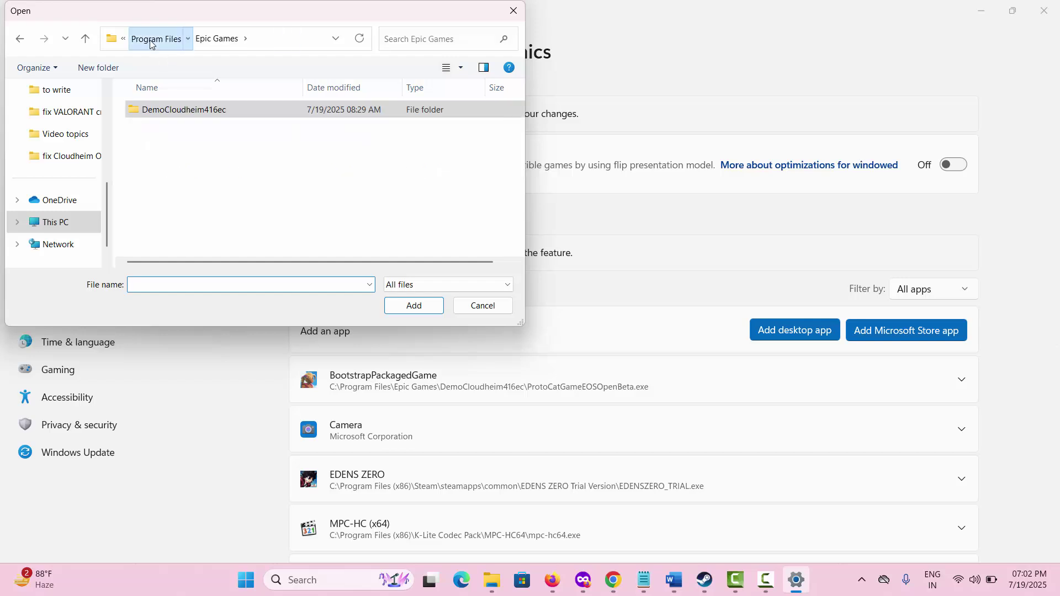
left_click(150, 39)
left_click(186, 48)
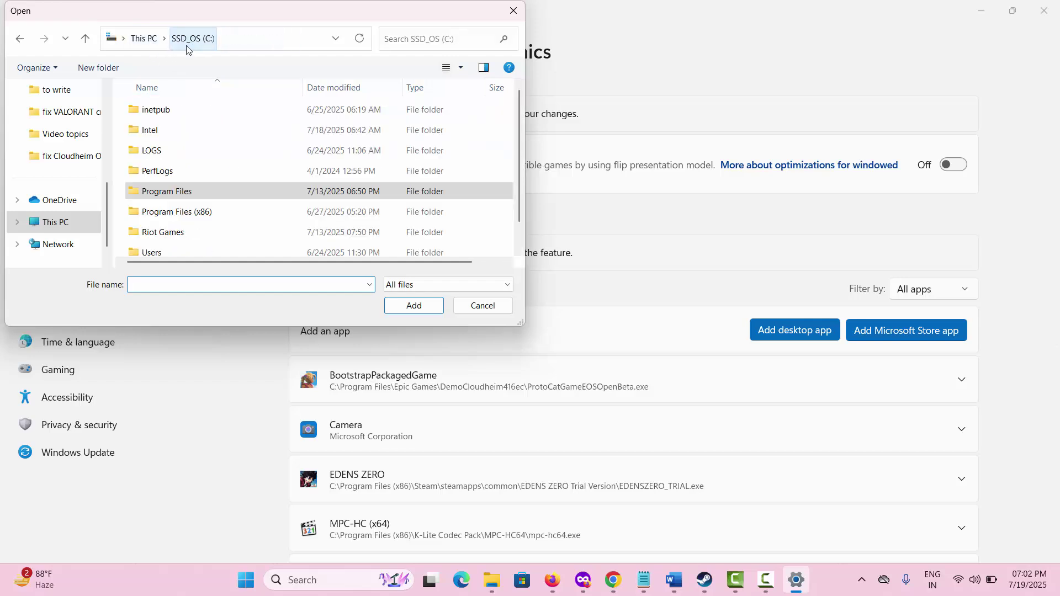
double_click(200, 213)
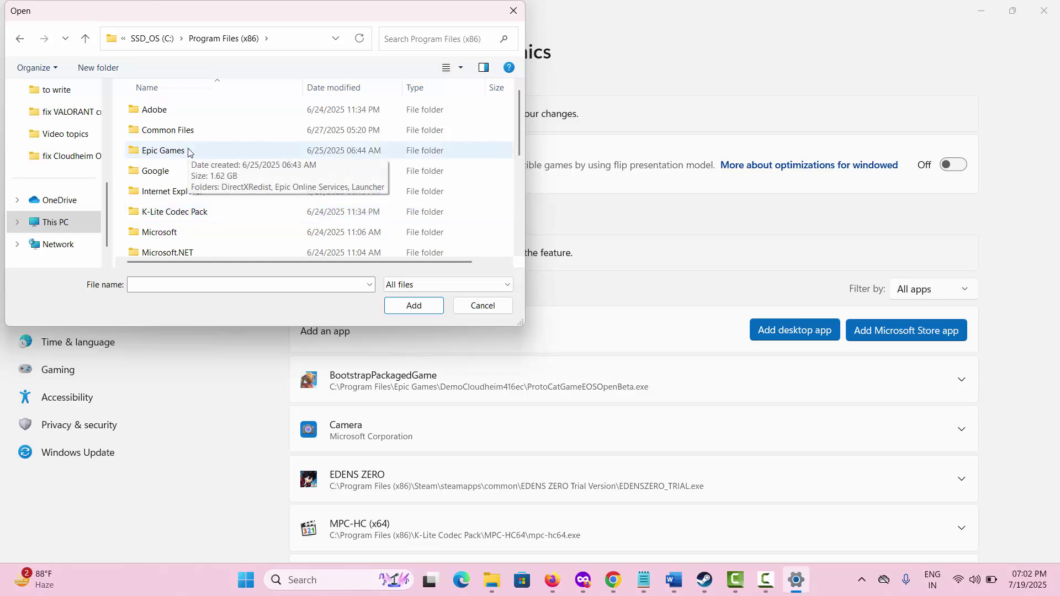
scroll(191, 204, "down", 3)
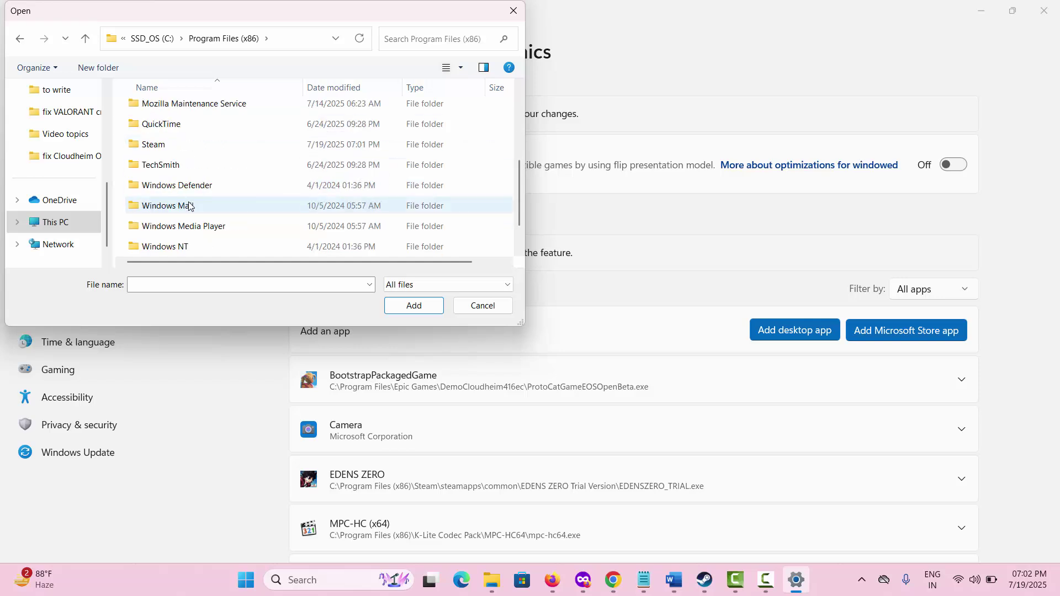
double_click(155, 144)
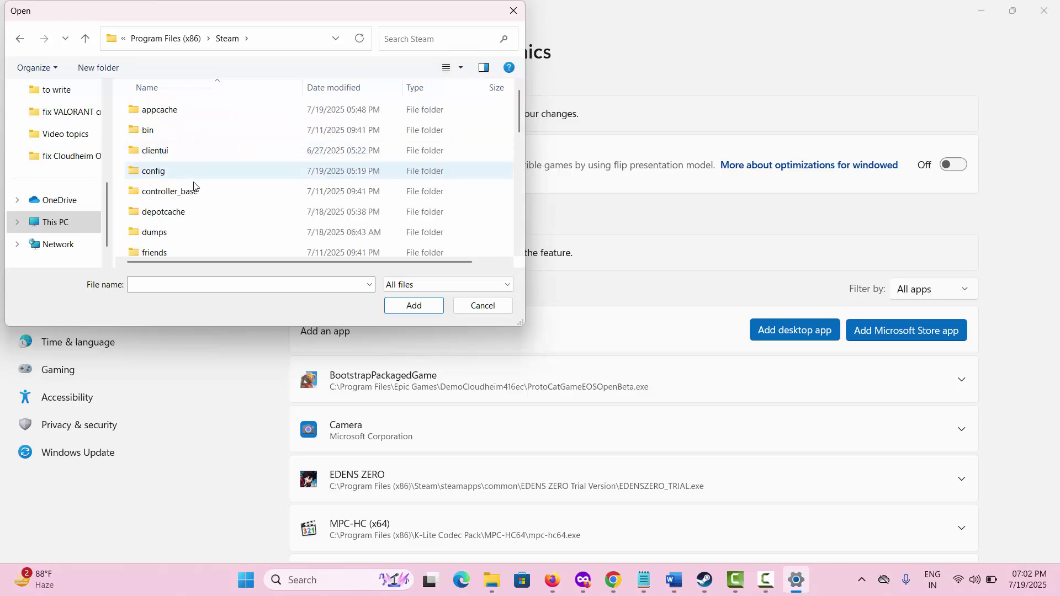
Step: Add the LimbusCompany application from Steam's steamapps\common\Limbus Company folder to the custom graphics settings list
scroll(196, 213, "down", 1)
scroll(196, 213, "down", 2)
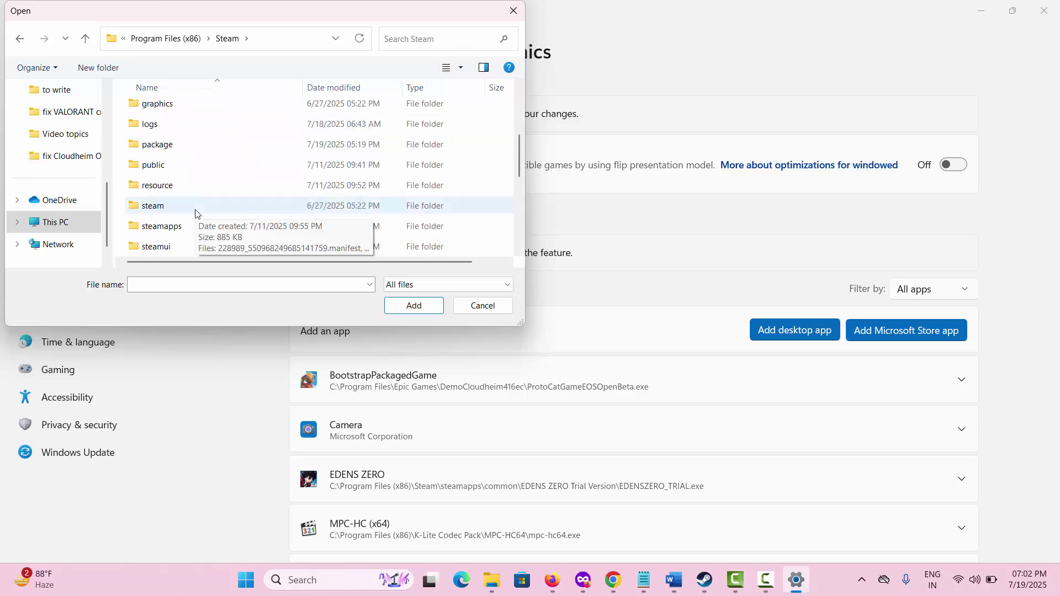
scroll(196, 213, "down", 2)
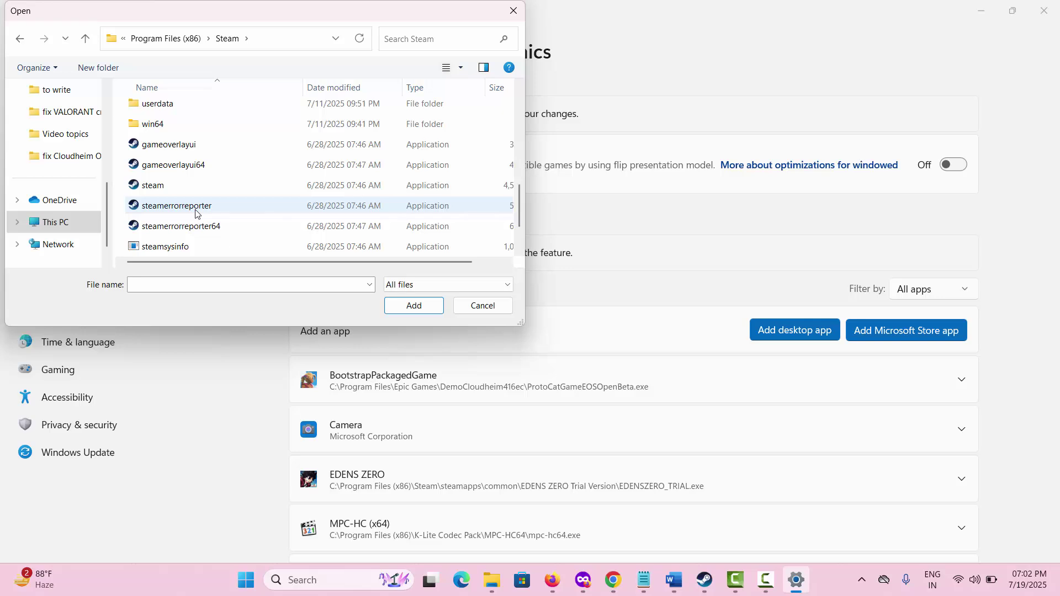
scroll(196, 214, "up", 2)
double_click(166, 145)
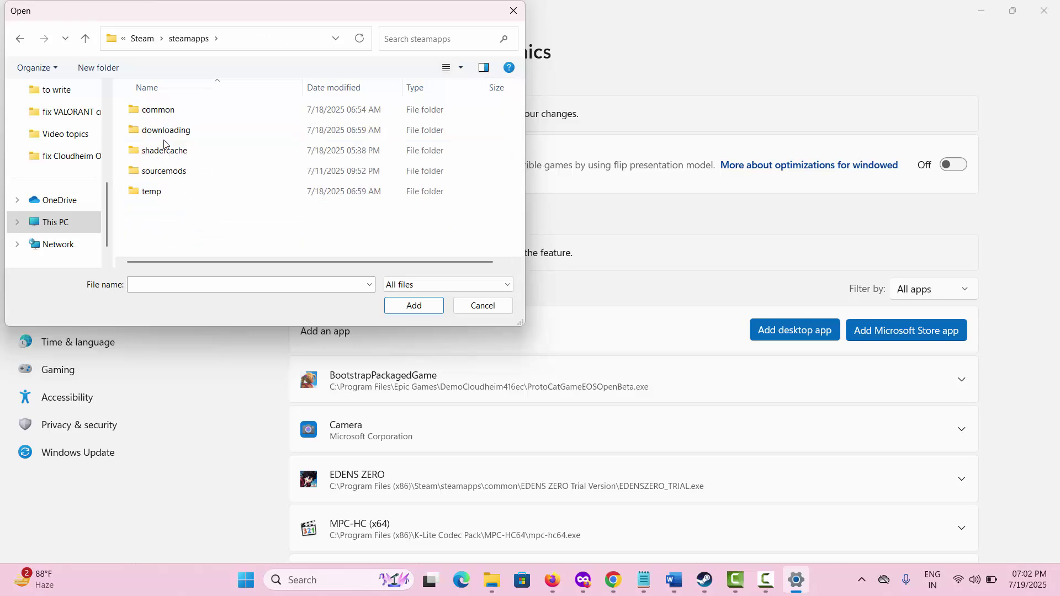
double_click(166, 110)
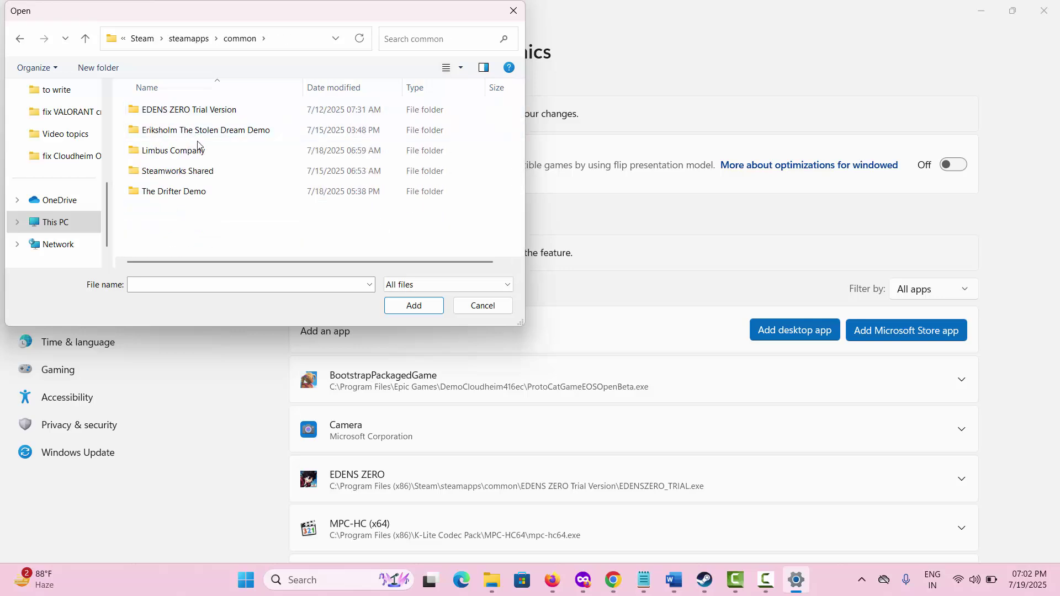
double_click(182, 149)
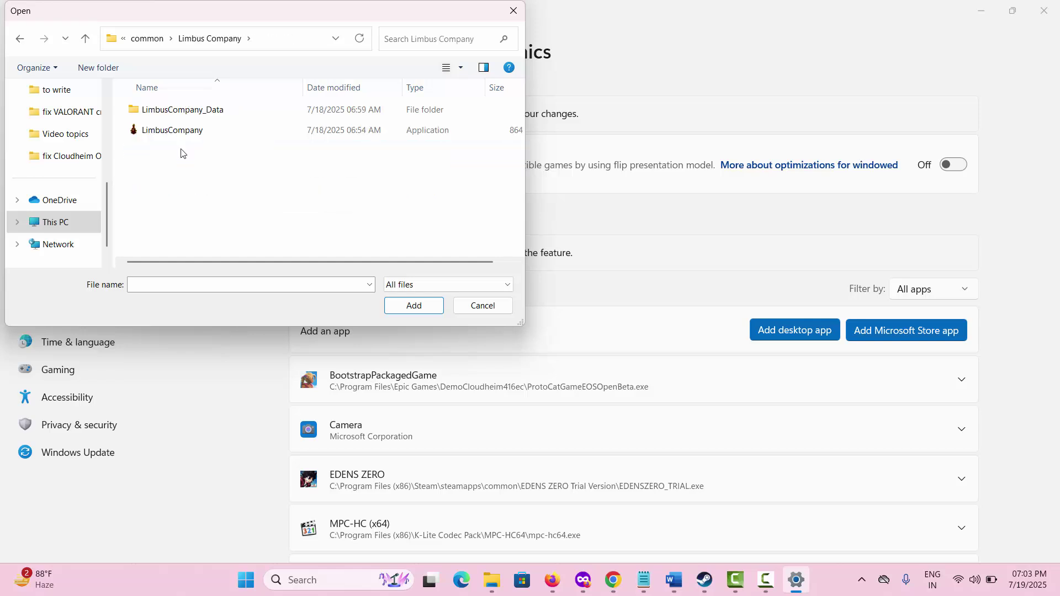
left_click(195, 133)
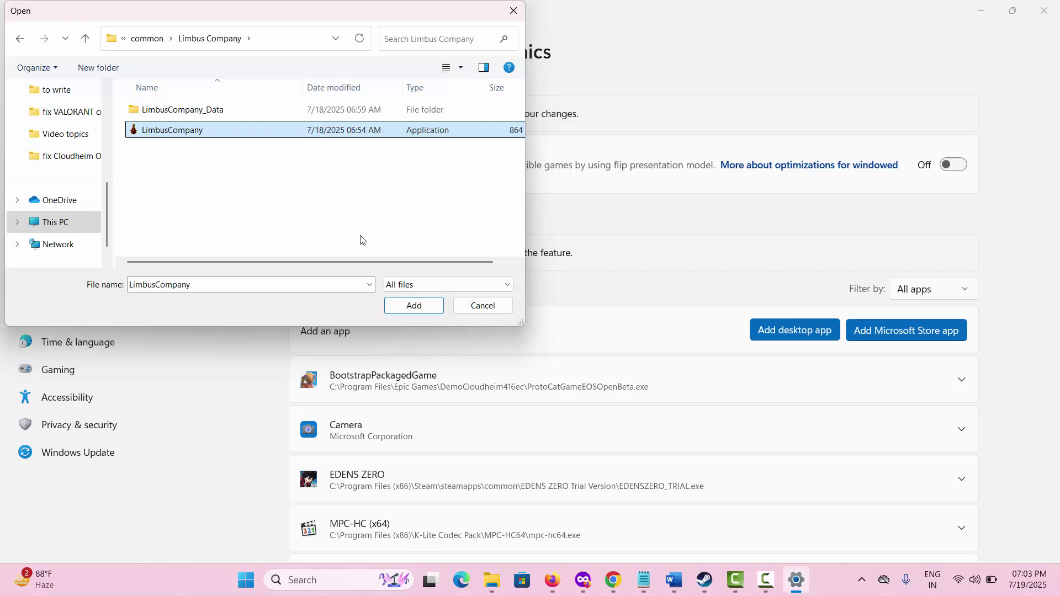
left_click(426, 309)
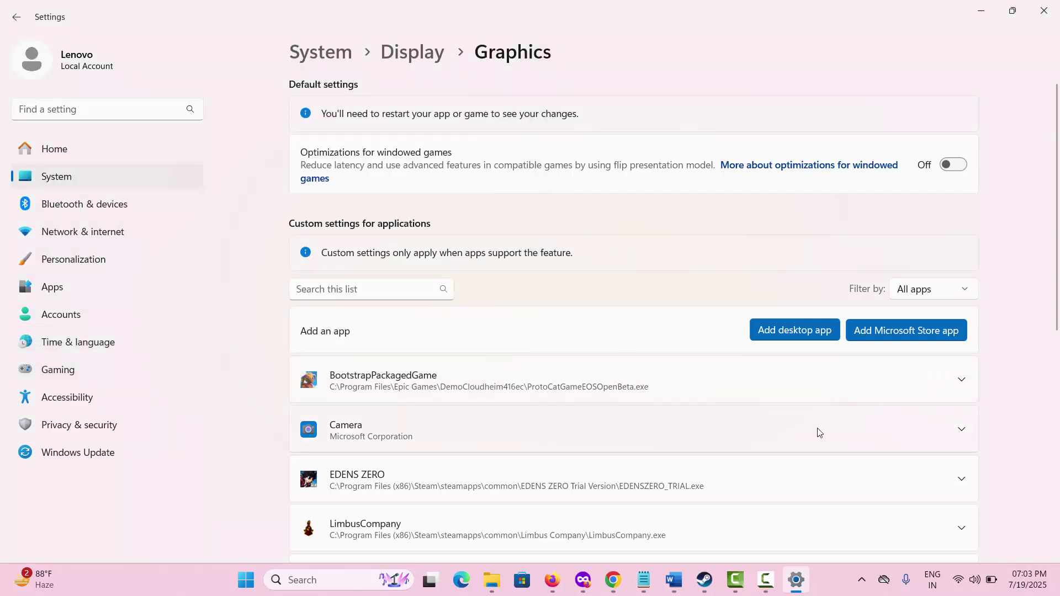
Step: Set LimbusCompany's GPU preference to High Performance (Intel(R) UHD Graphics) and close Settings
scroll(819, 433, "down", 3)
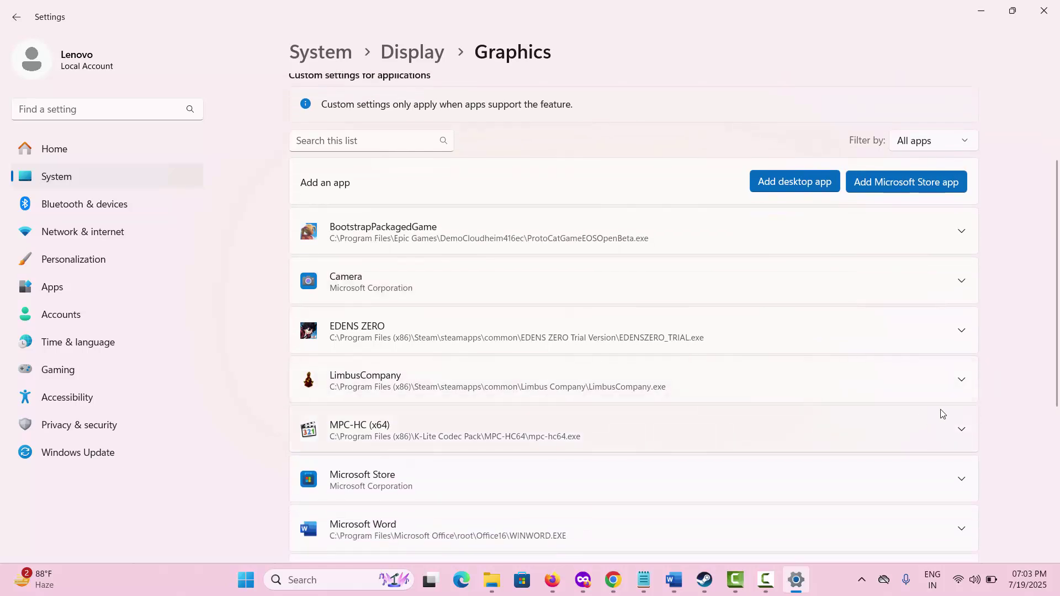
left_click(962, 393)
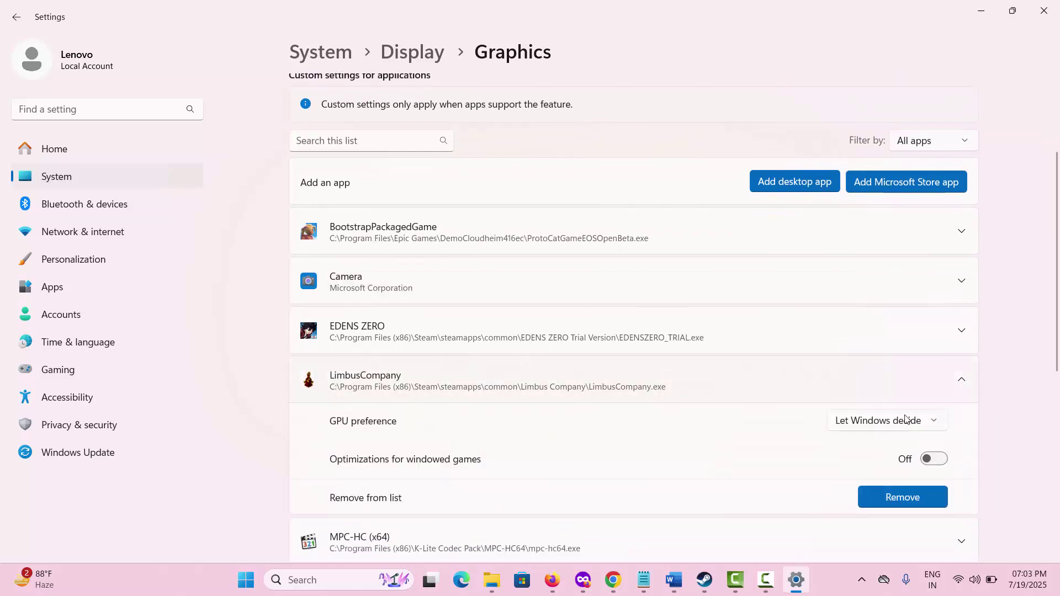
left_click(878, 429)
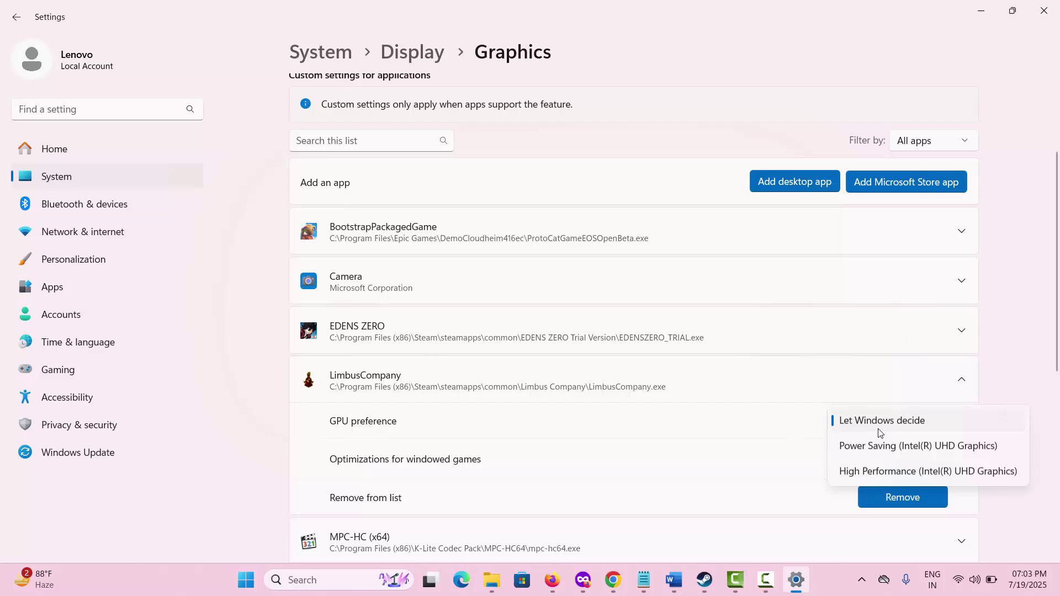
left_click(880, 470)
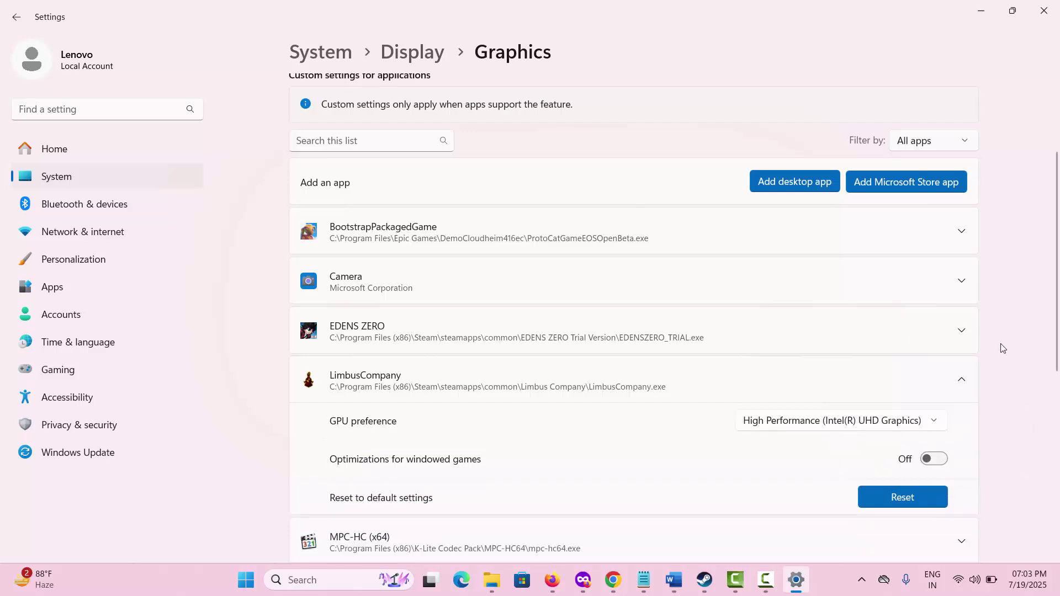
left_click(1042, 17)
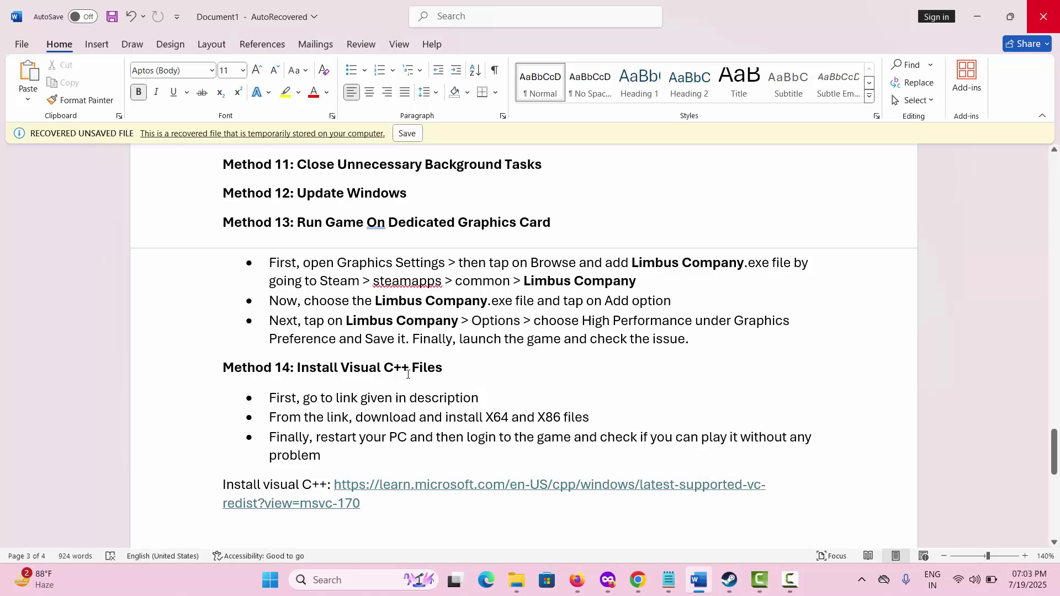
Step: Review the Visual C++ installation, virtual memory and game reinstall methods in the troubleshooting document
scroll(408, 374, "down", 2)
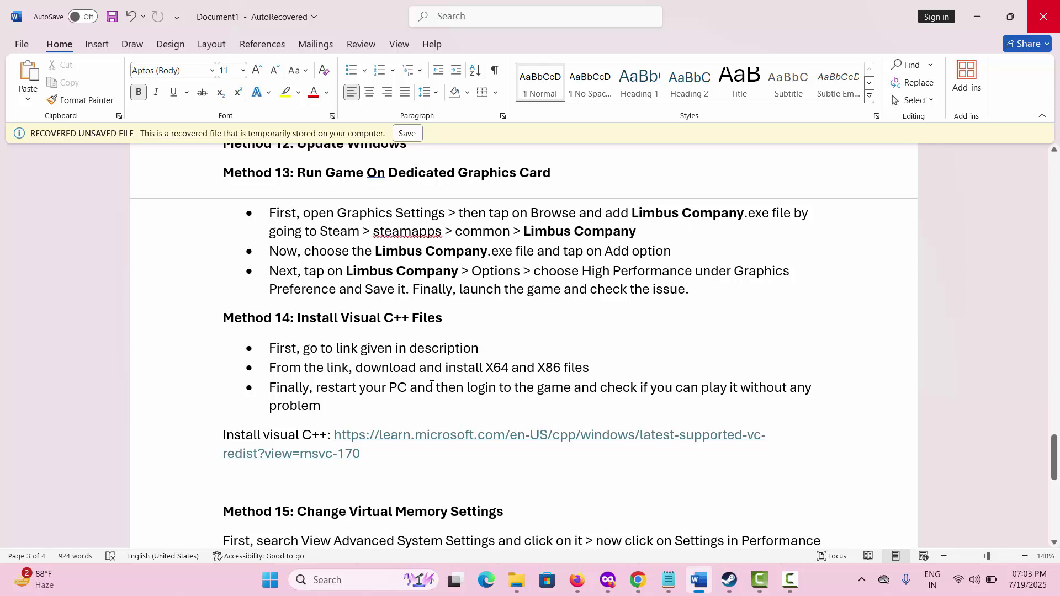
left_click(491, 374)
scroll(491, 374, "down", 5)
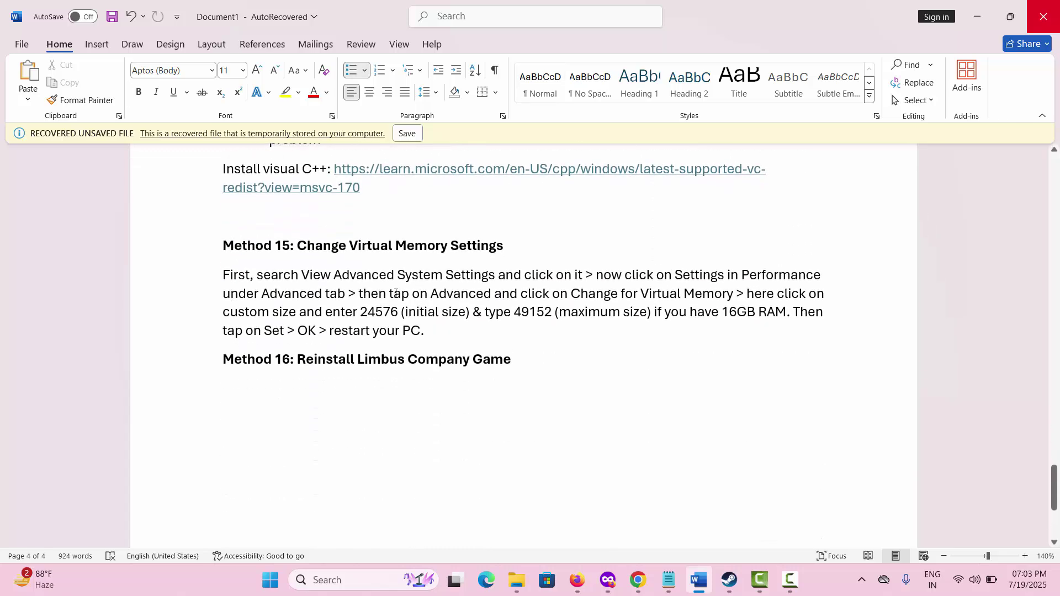
Step: Open the Virtual Memory settings through the performance options of the Windows advanced system settings
left_click(326, 583)
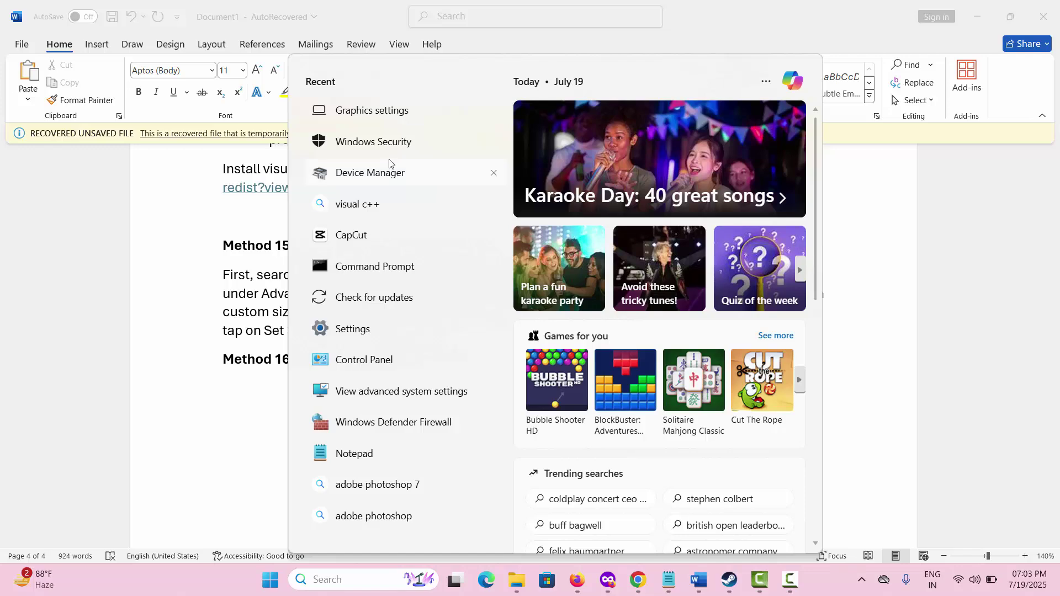
left_click(388, 404)
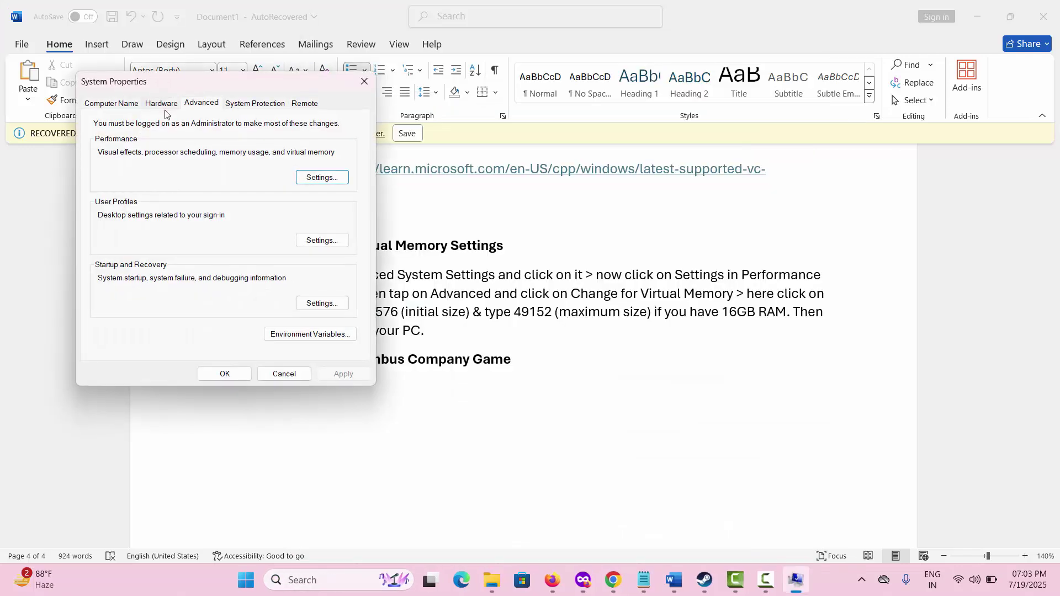
left_click(324, 179)
left_click(172, 155)
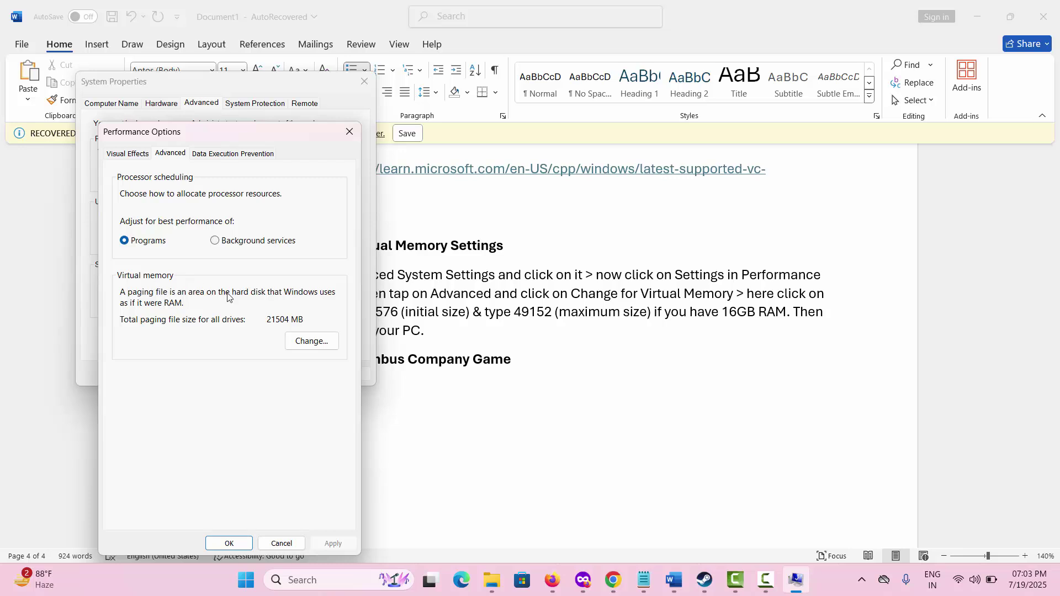
left_click(303, 341)
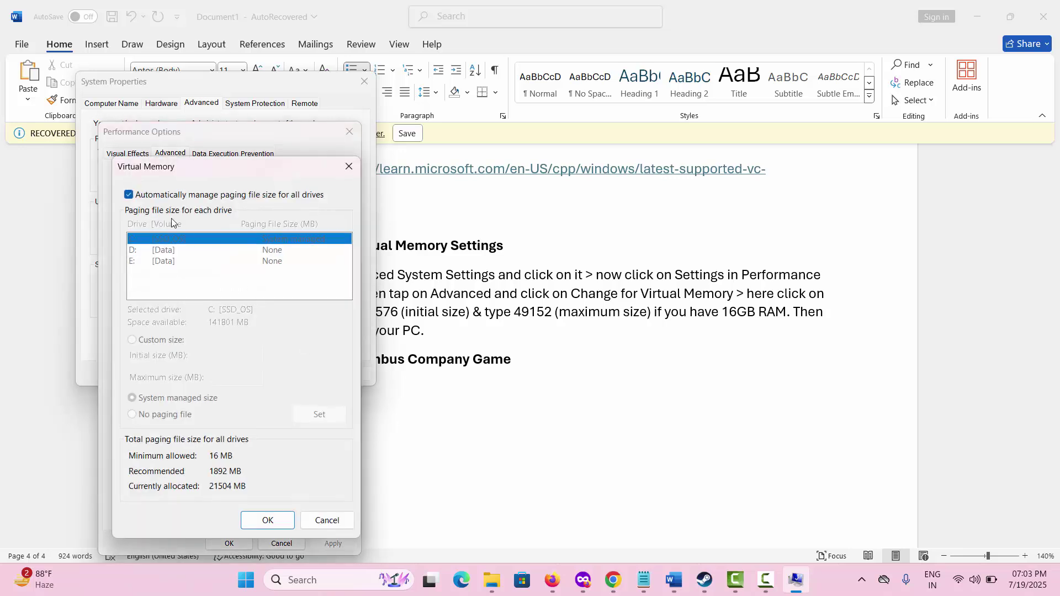
Step: Turn off automatic paging file management and enter a custom size for drive C: of 24576 MB initial and 49152 MB maximum
left_click(129, 195)
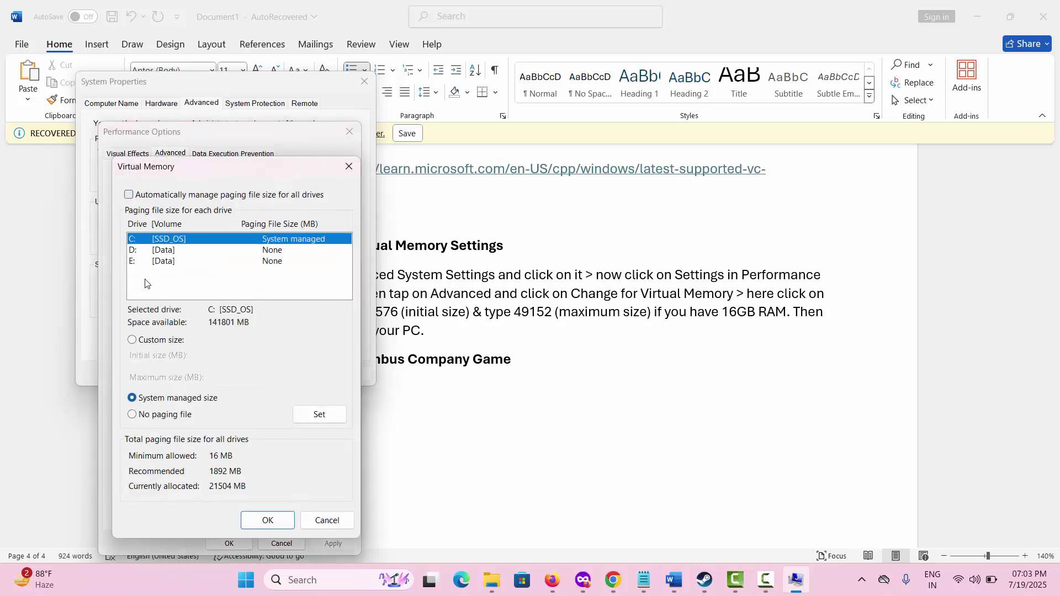
left_click(132, 340)
left_click(217, 360)
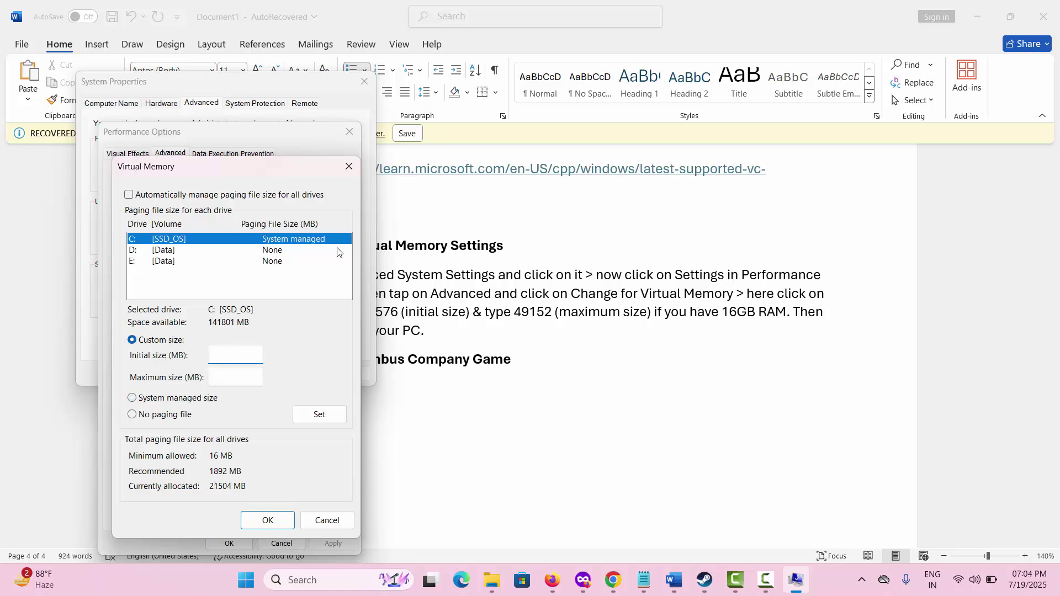
left_click(454, 327)
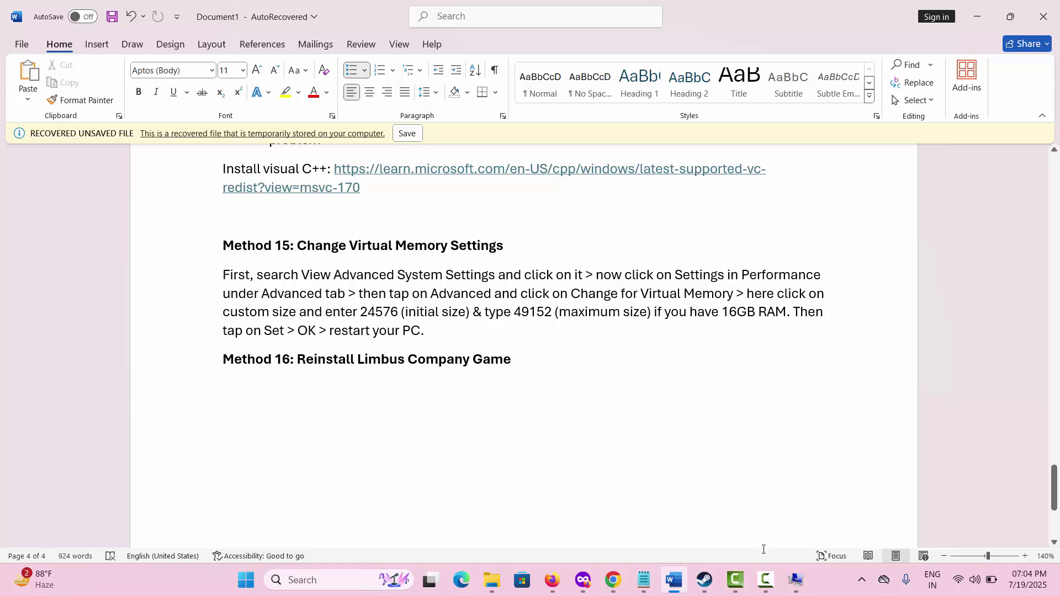
left_click(795, 579)
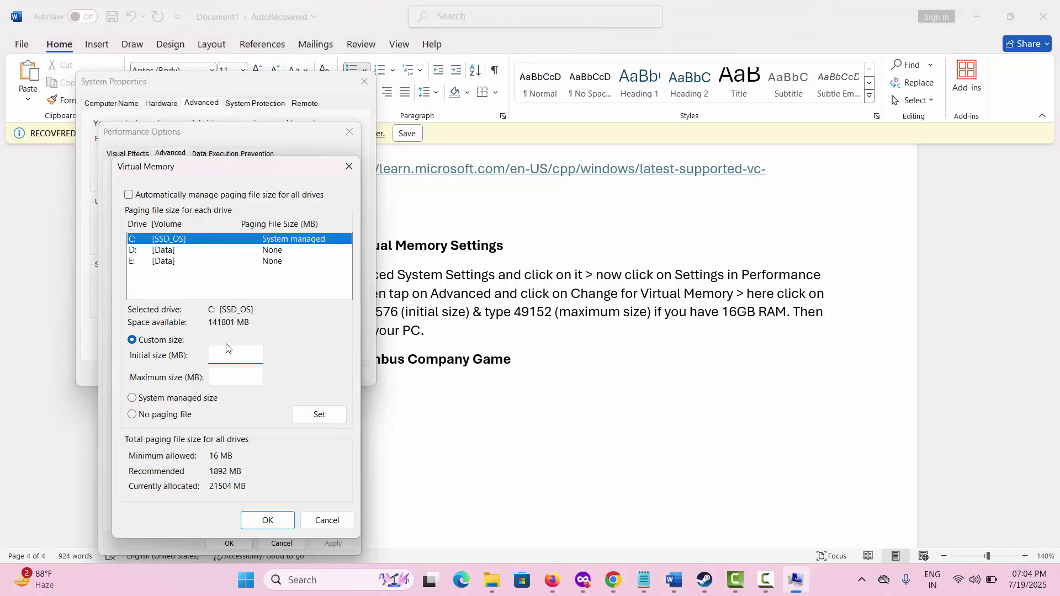
type("24576")
left_click(242, 379)
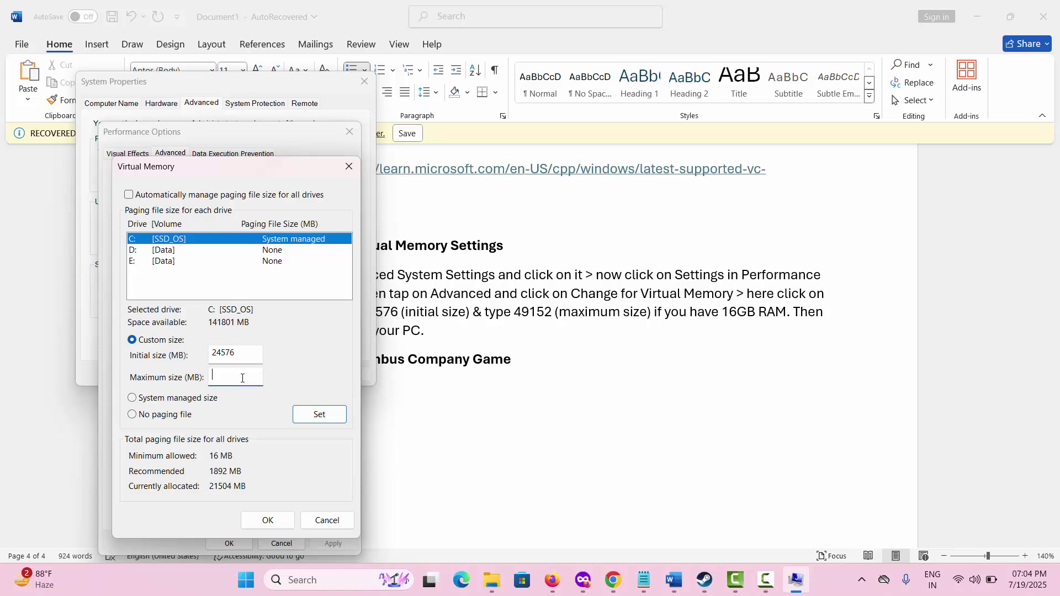
type("49152")
Step: Check the rest of the virtual memory instructions in Word and close all the system settings dialogs without applying the custom size
left_click(431, 320)
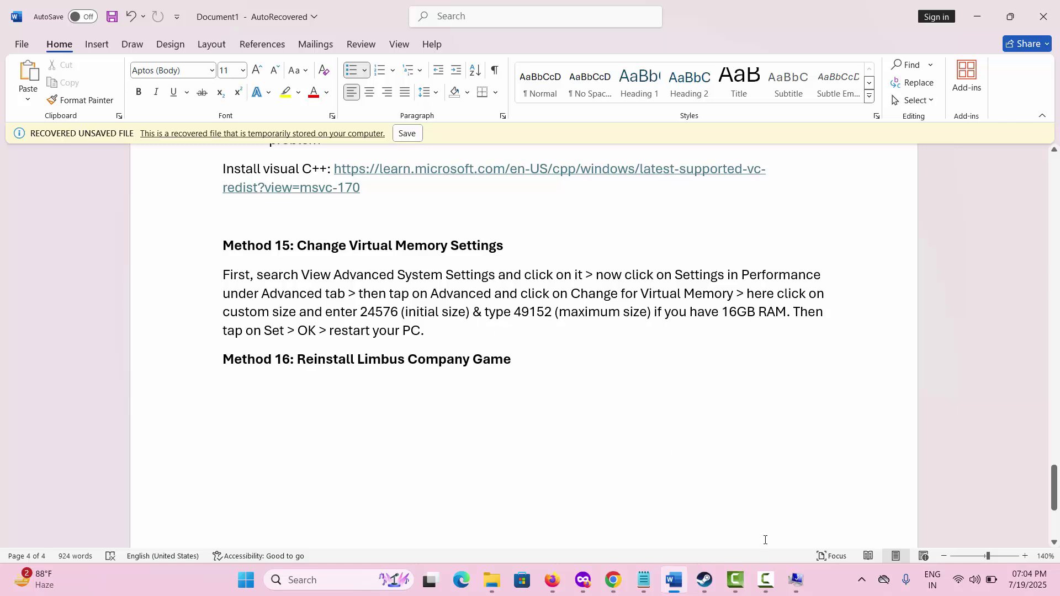
left_click(795, 580)
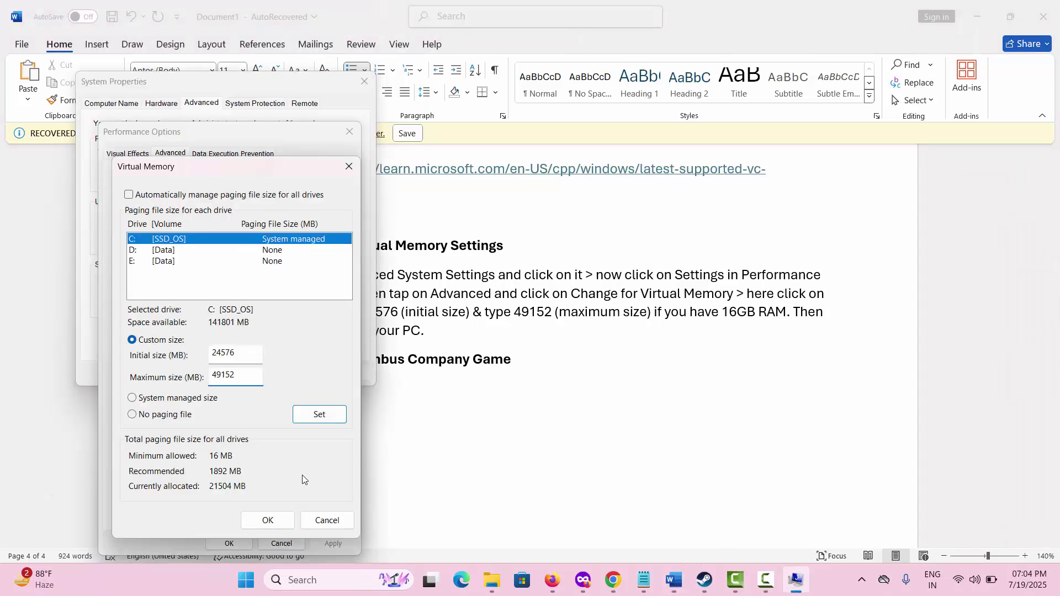
left_click(349, 166)
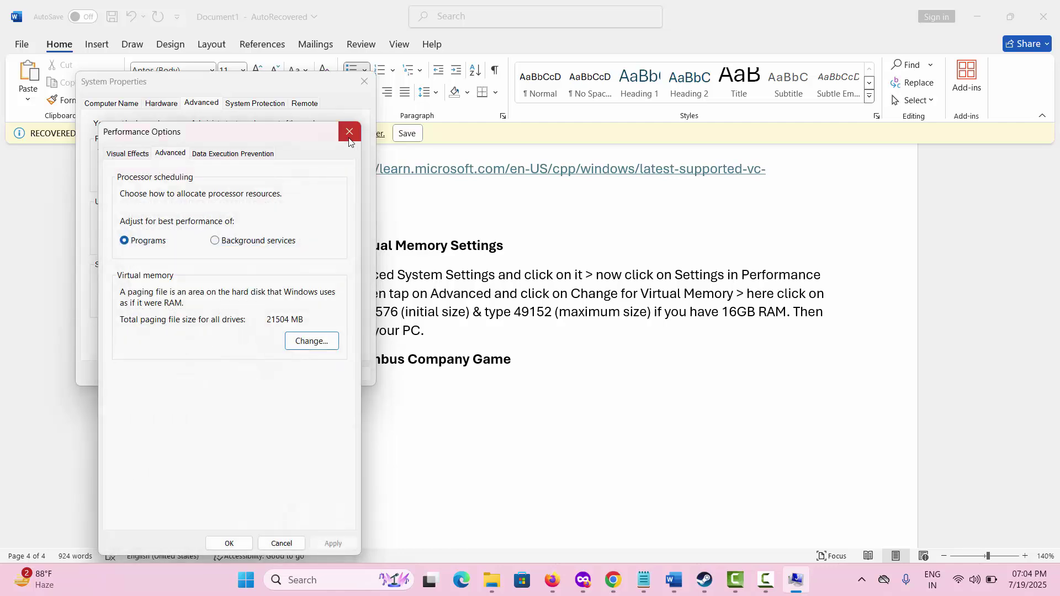
left_click(349, 135)
left_click(364, 83)
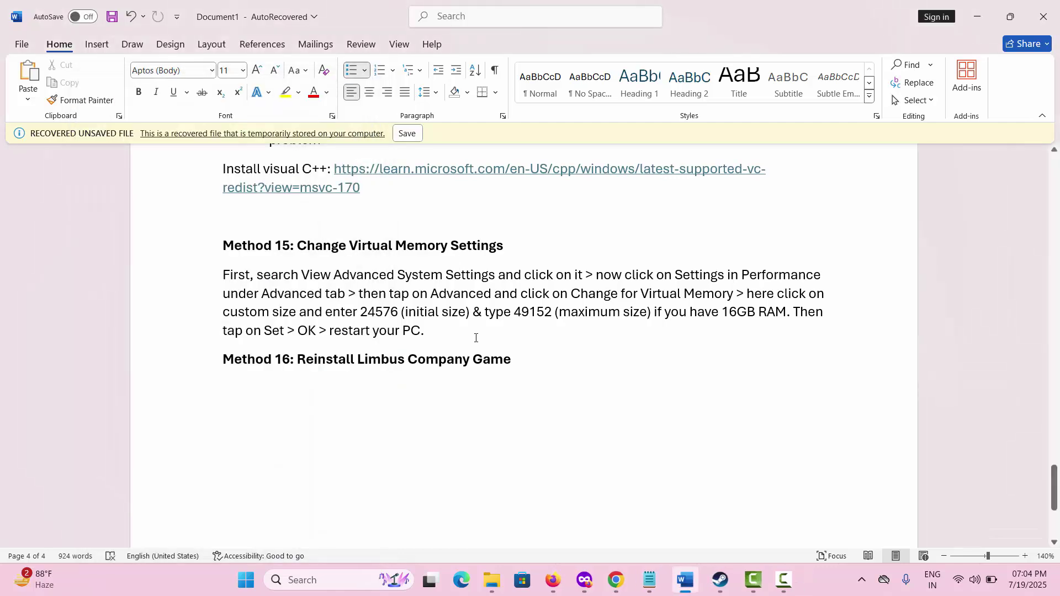
left_click(476, 337)
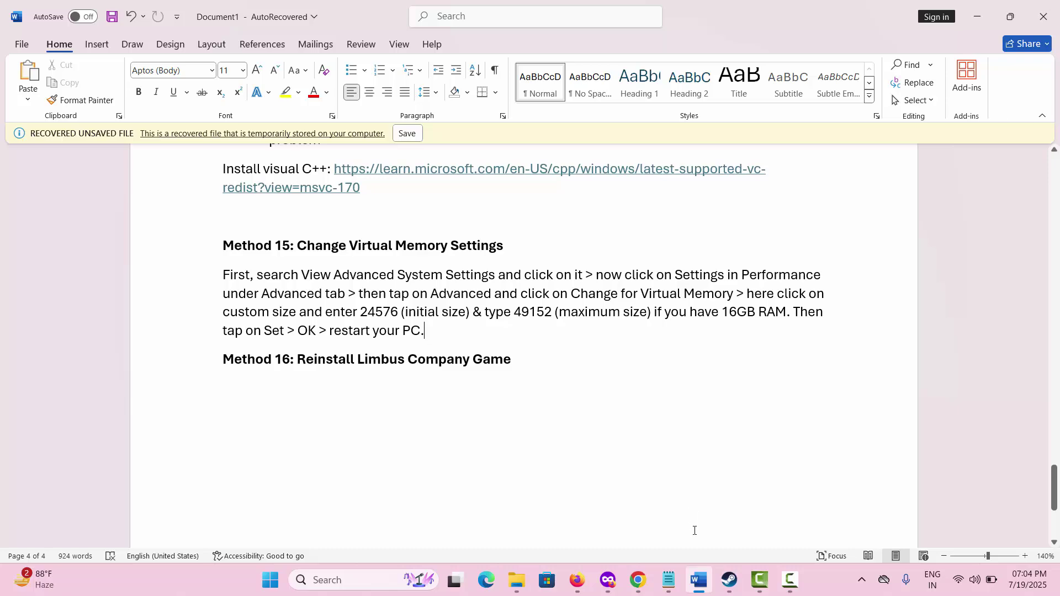
Step: Switch to Steam, start uninstalling Limbus Company from the library and cancel the uninstall
left_click(731, 586)
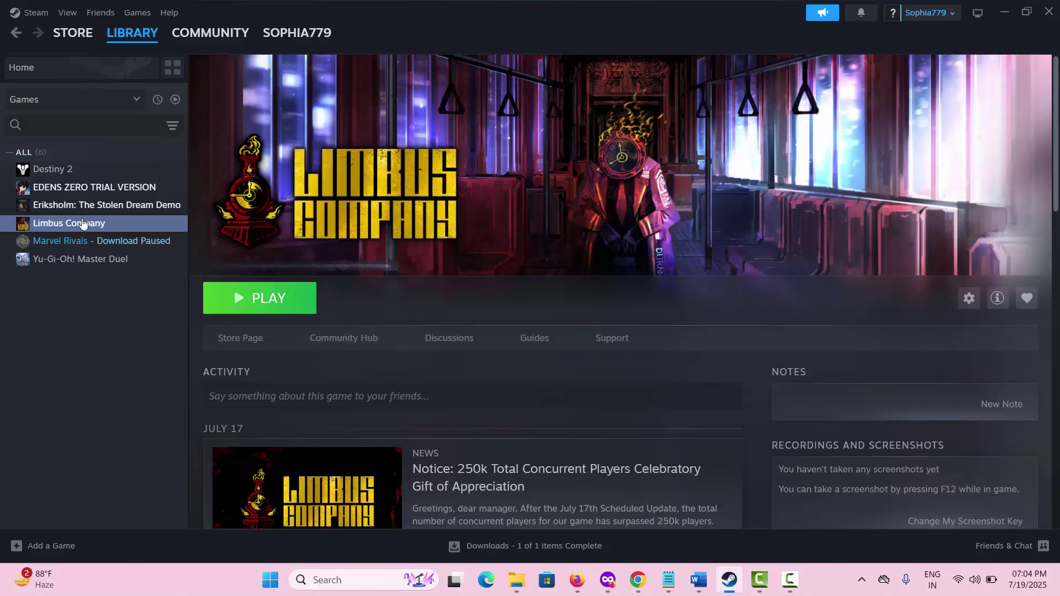
right_click(96, 225)
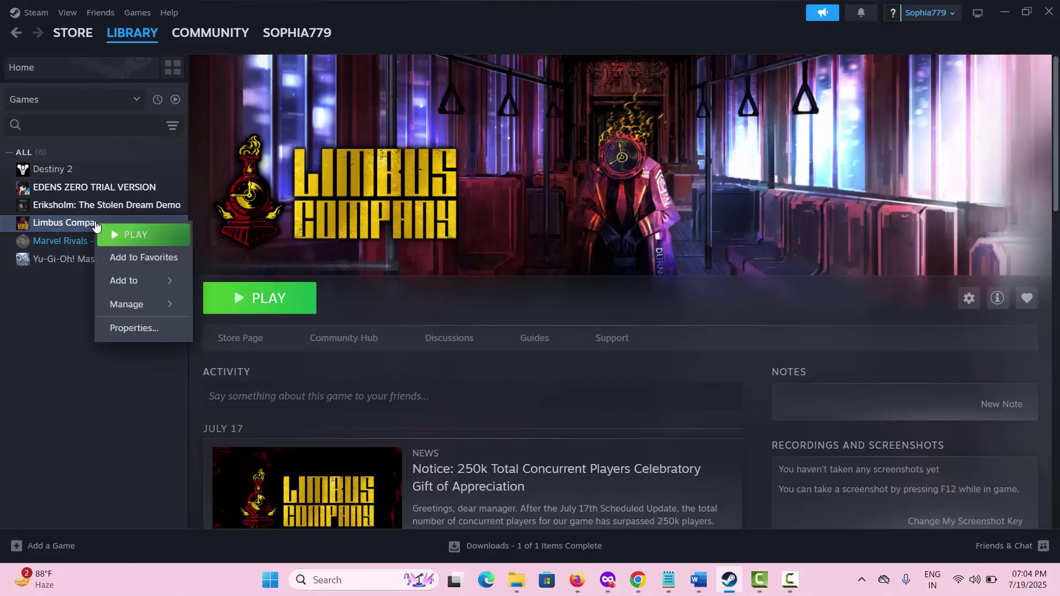
mouse_move(132, 308)
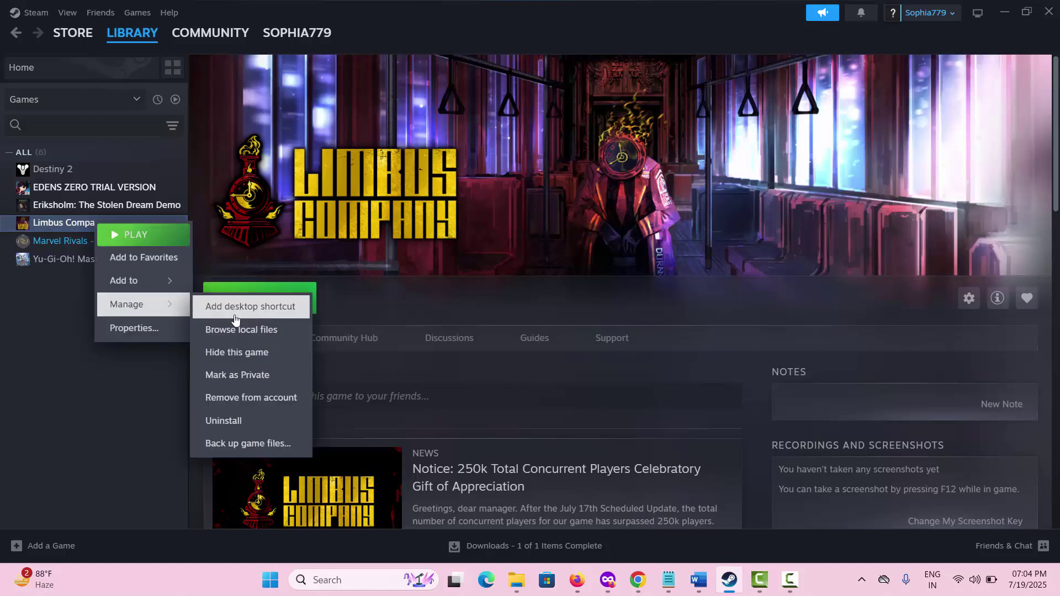
left_click(234, 422)
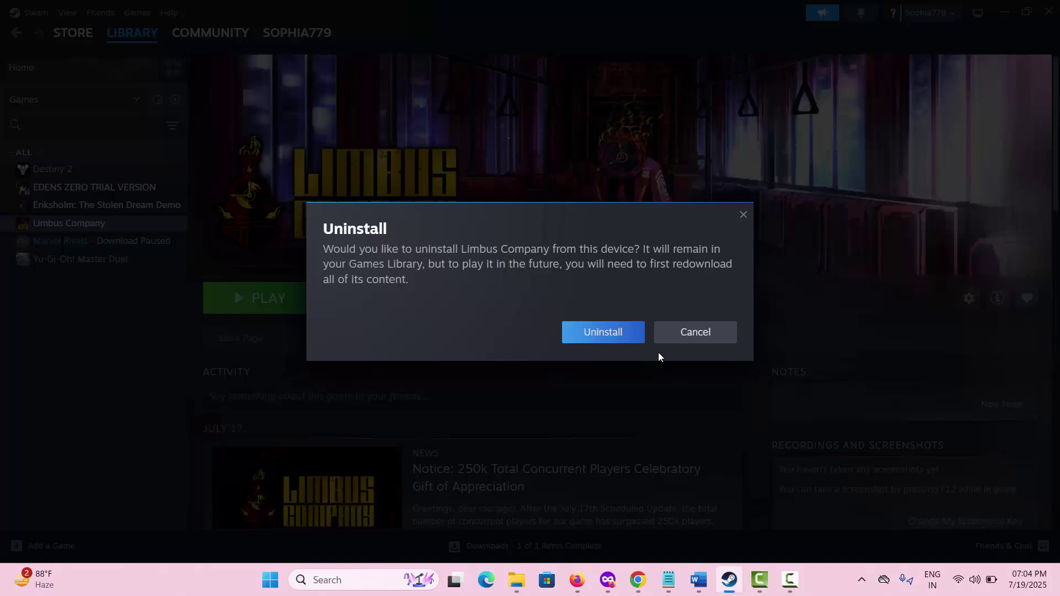
left_click(689, 334)
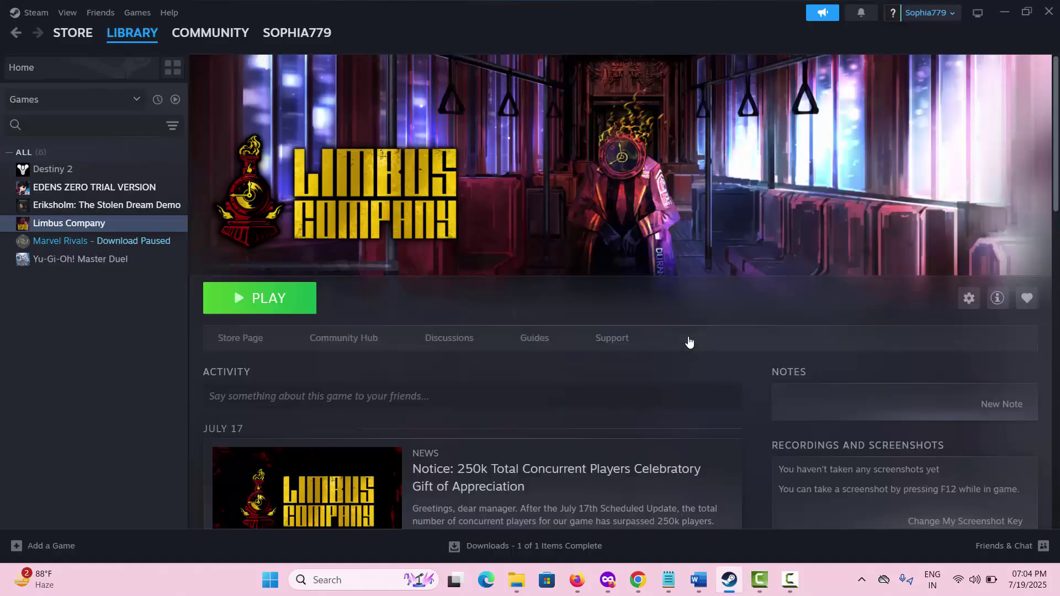